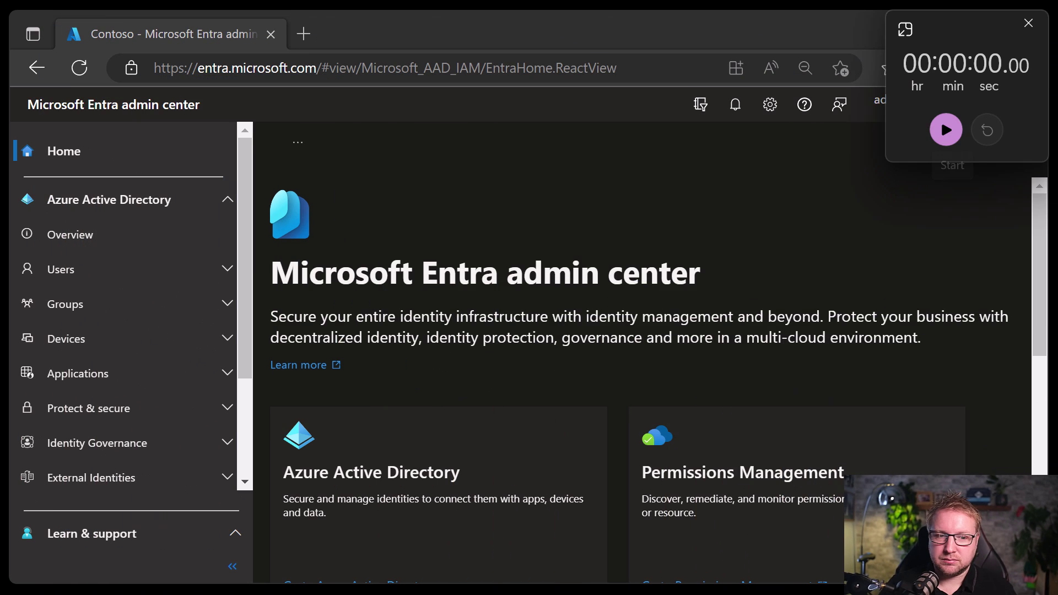
Start the Windows Clock stopwatch beside the Entra home page to time the setup.
click(949, 132)
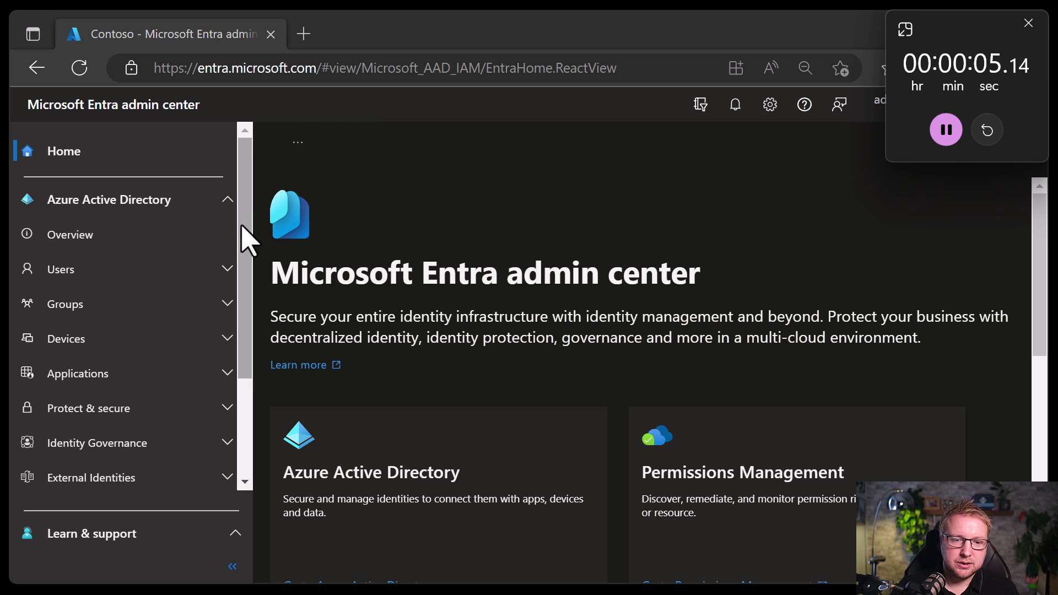
Expand Protect & secure in the left nav and go to Conditional Access Policies.
click(127, 201)
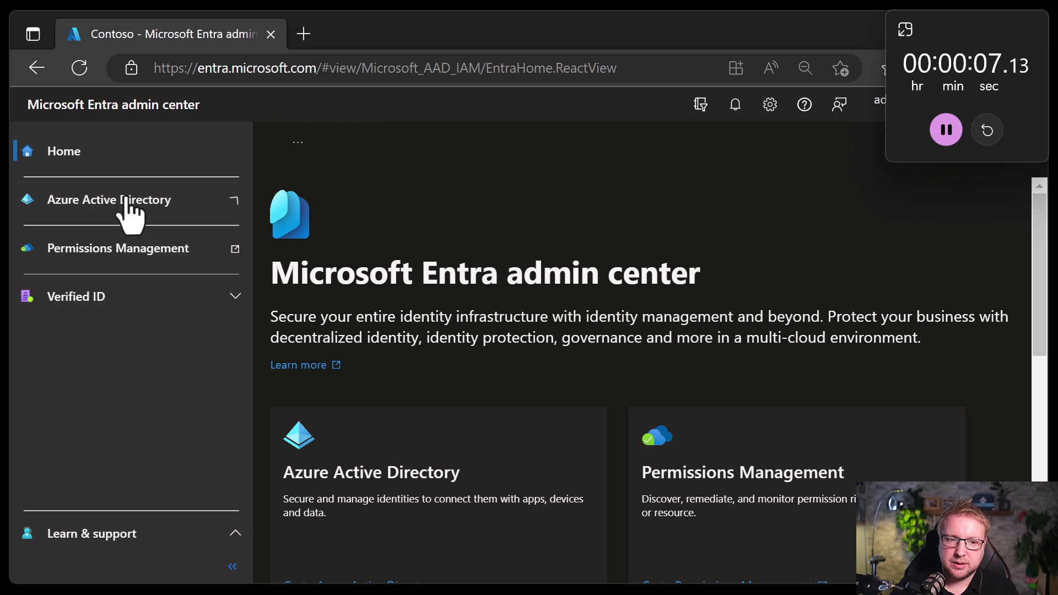
click(175, 203)
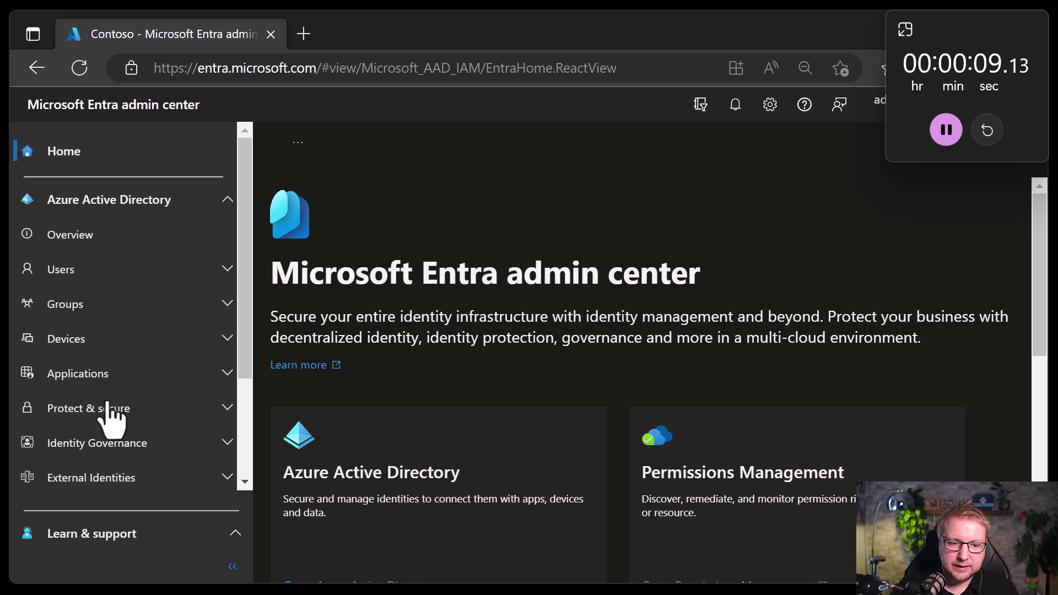
click(107, 408)
drag(245, 283, 255, 354)
click(100, 301)
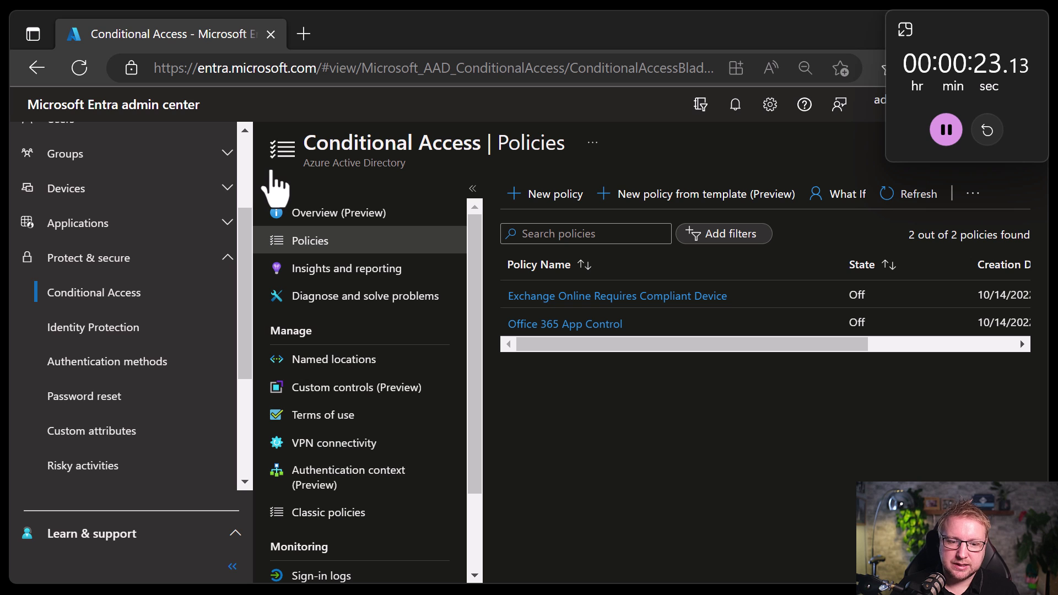
click(232, 566)
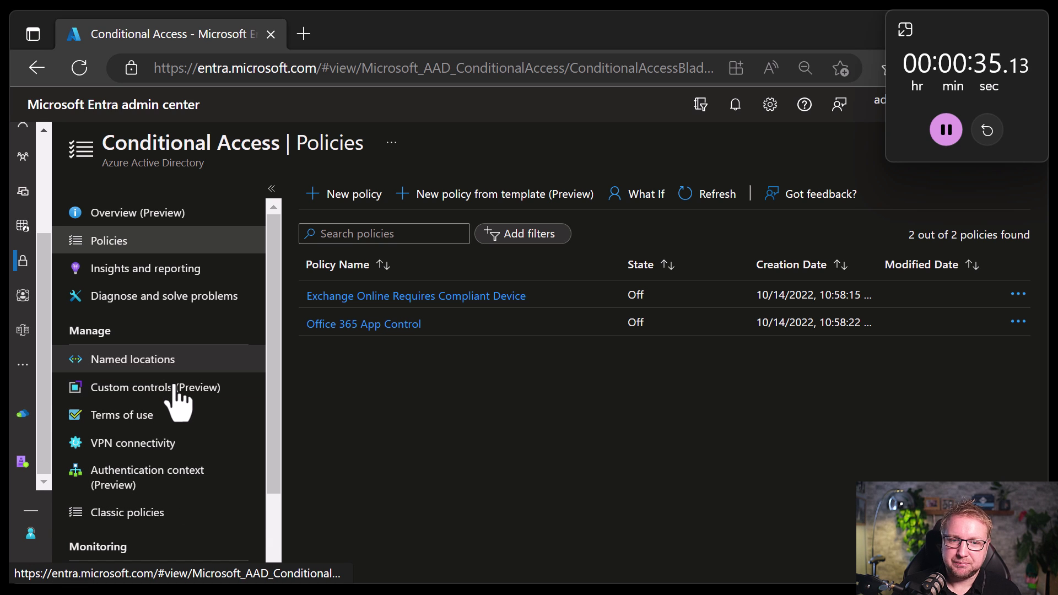
click(271, 188)
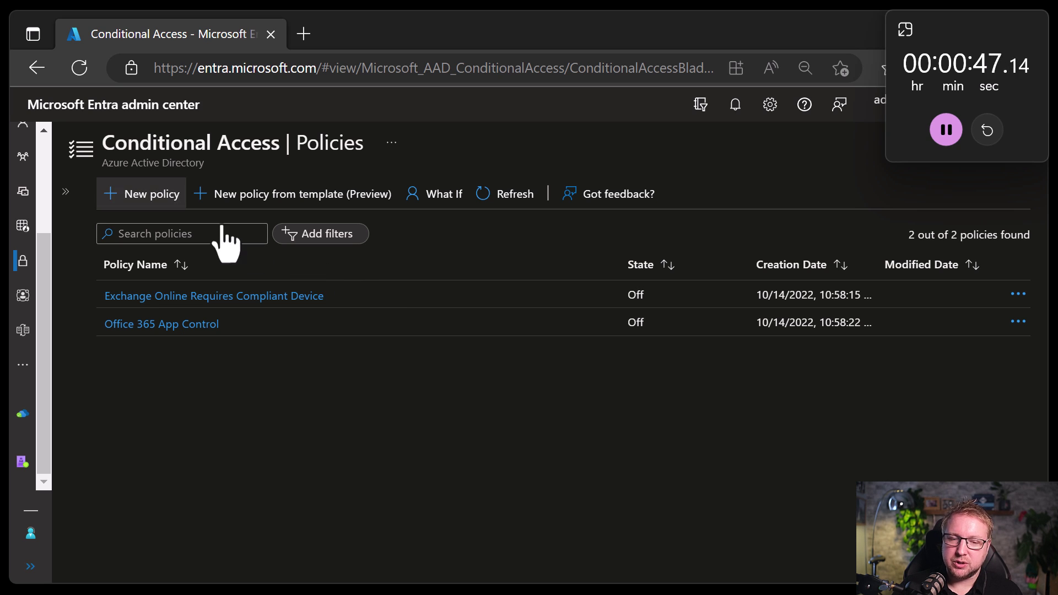
click(142, 196)
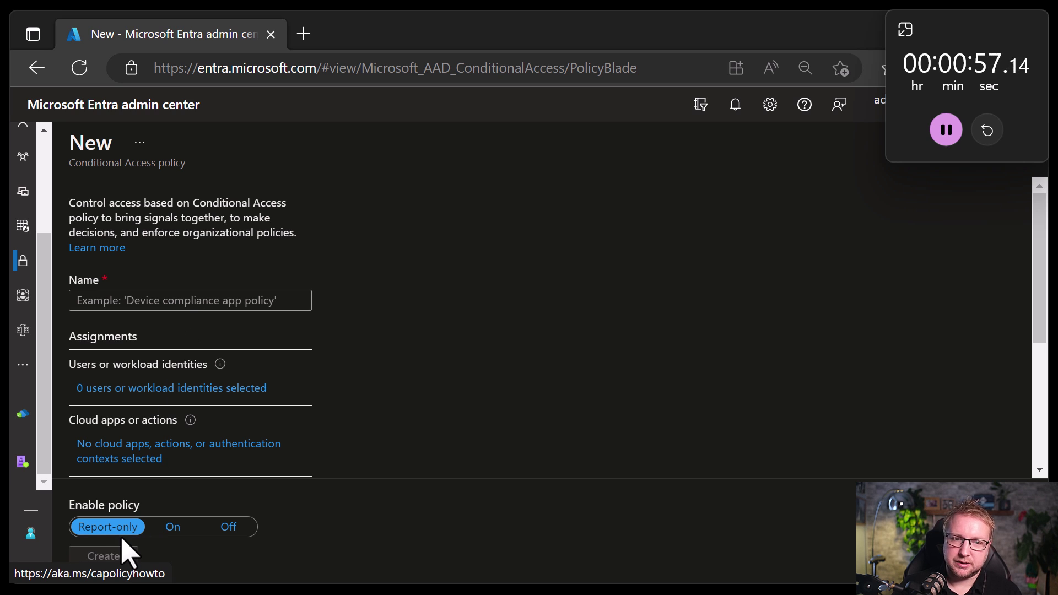
click(37, 67)
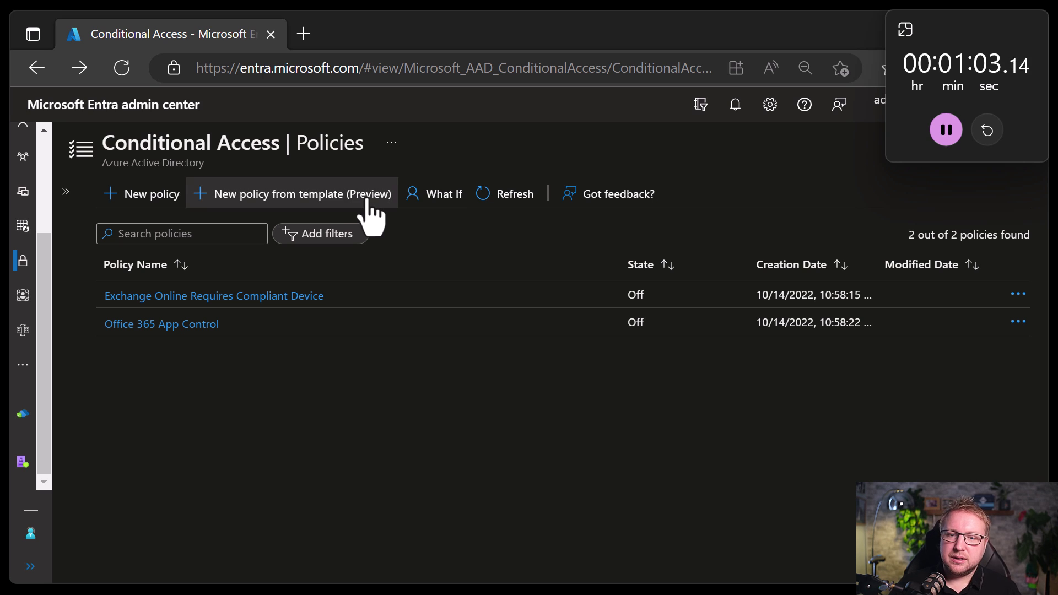
Start a new policy from the Identities templates with 'Require multifactor authentication for admins' selected.
click(368, 212)
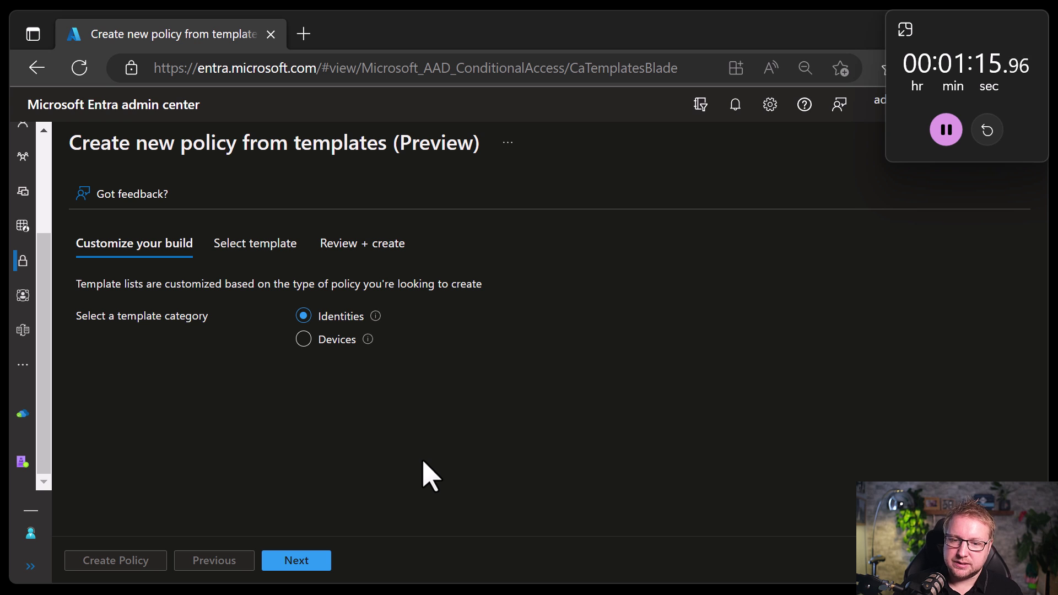
click(300, 560)
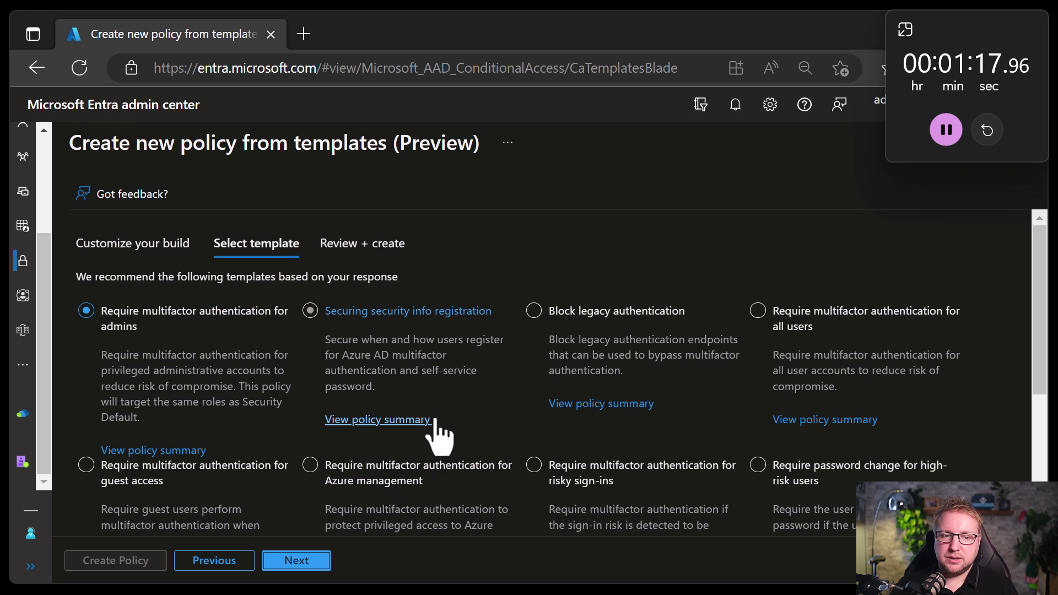
scroll(438, 432, down, 2)
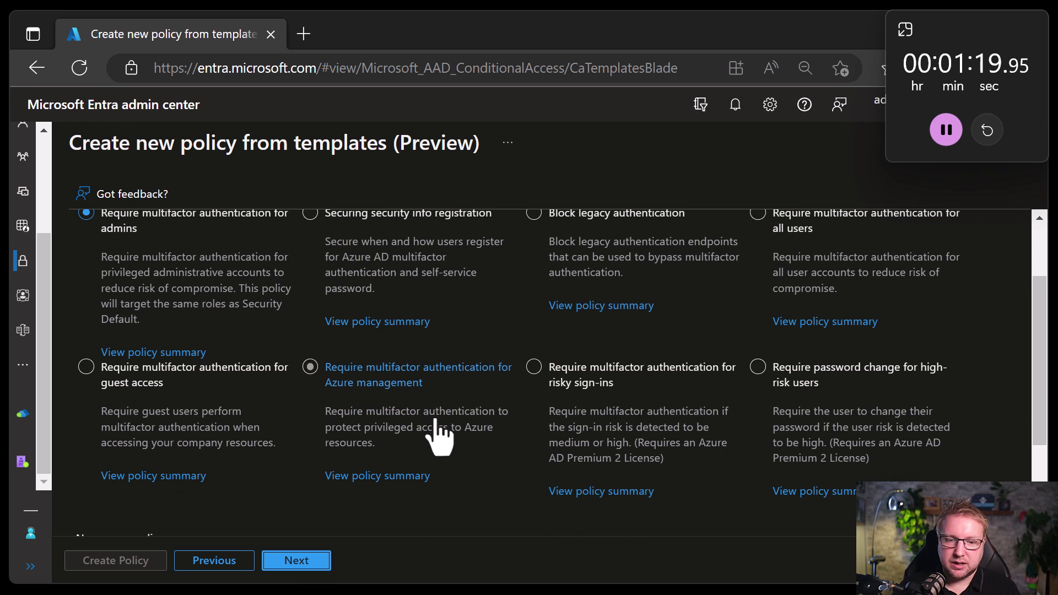
scroll(438, 433, up, 1)
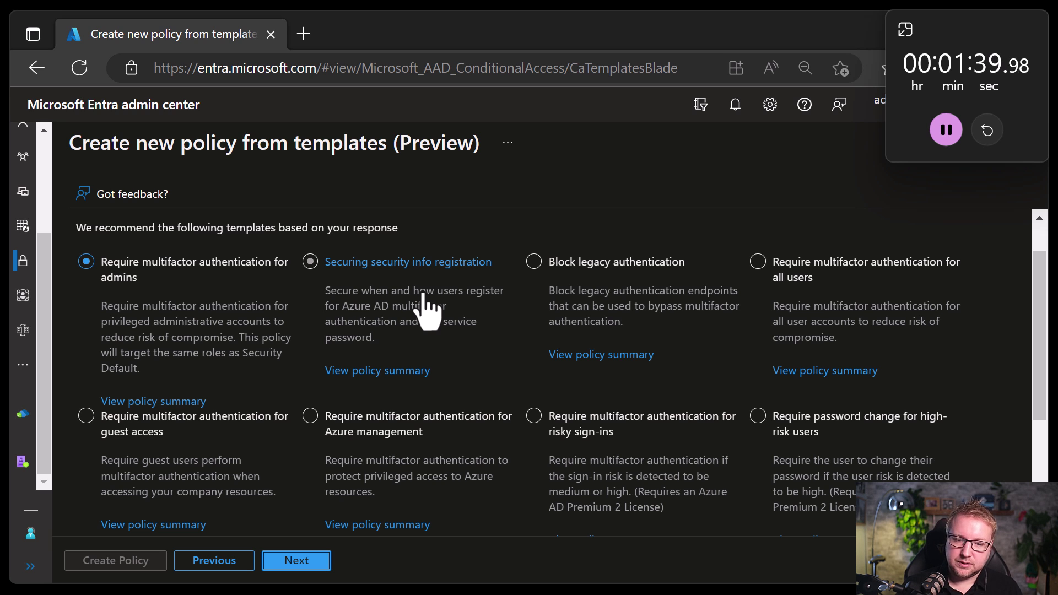
Review the admin MFA template's settings and create CA001 in Report-only state.
click(307, 561)
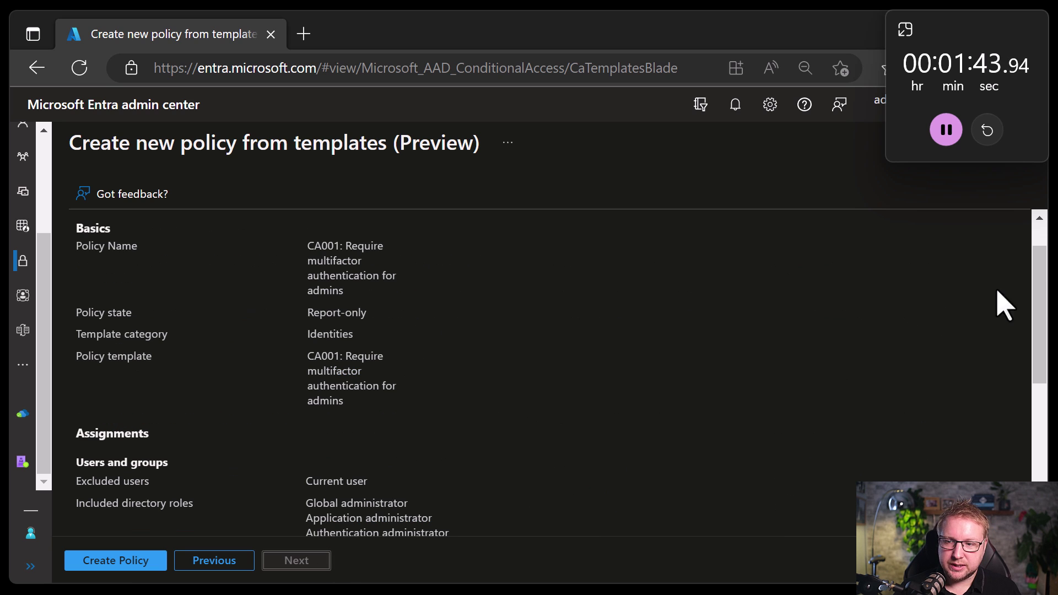
scroll(1042, 264, up, 1)
scroll(1042, 263, down, 1)
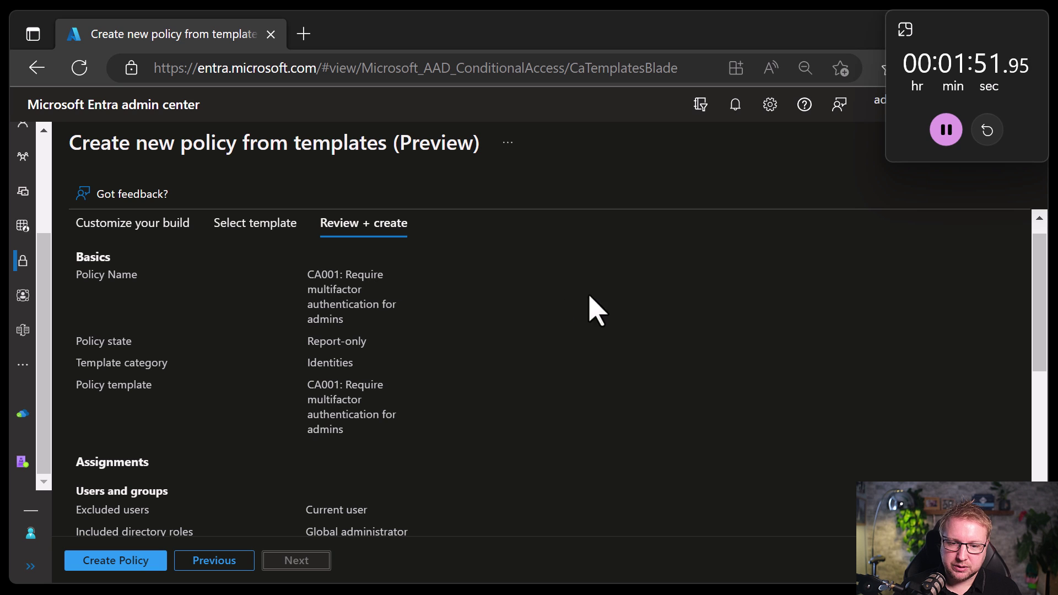
scroll(1040, 347, down, 1)
scroll(1040, 375, down, 3)
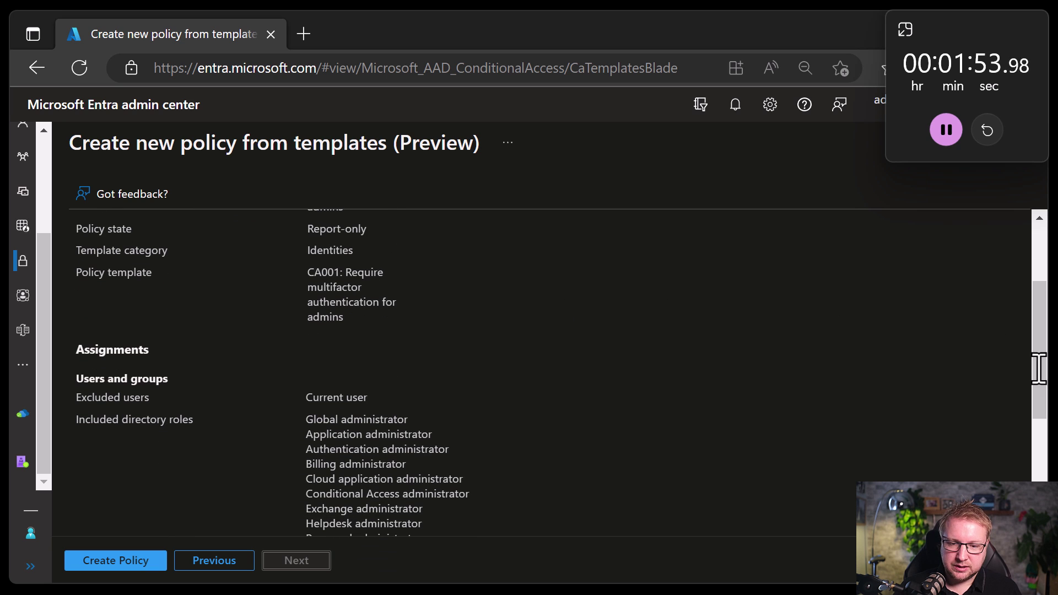
scroll(1040, 375, down, 4)
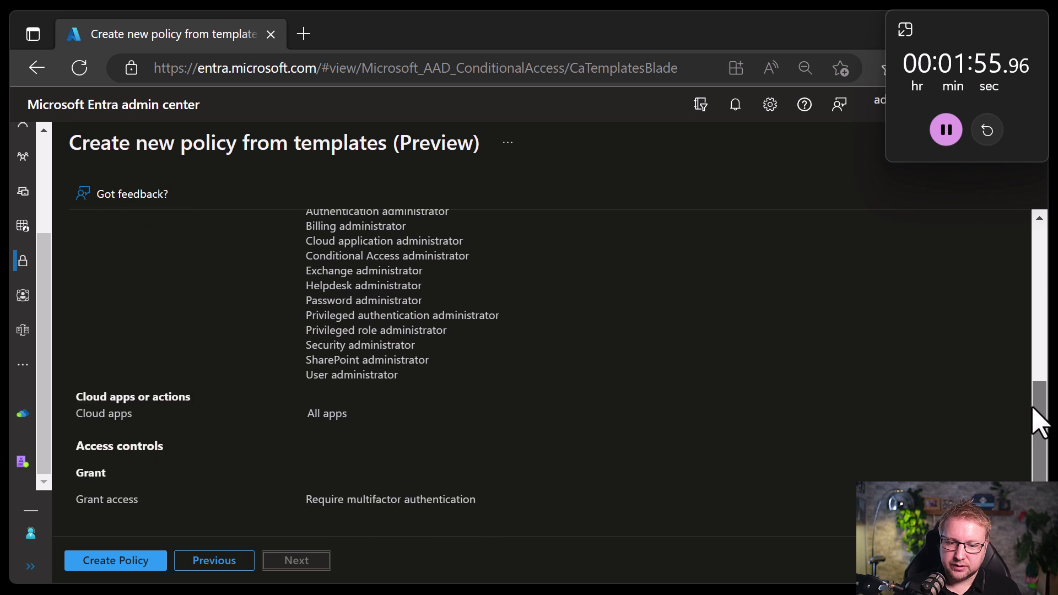
scroll(1039, 416, up, 1)
scroll(1039, 405, down, 1)
scroll(1042, 442, down, 1)
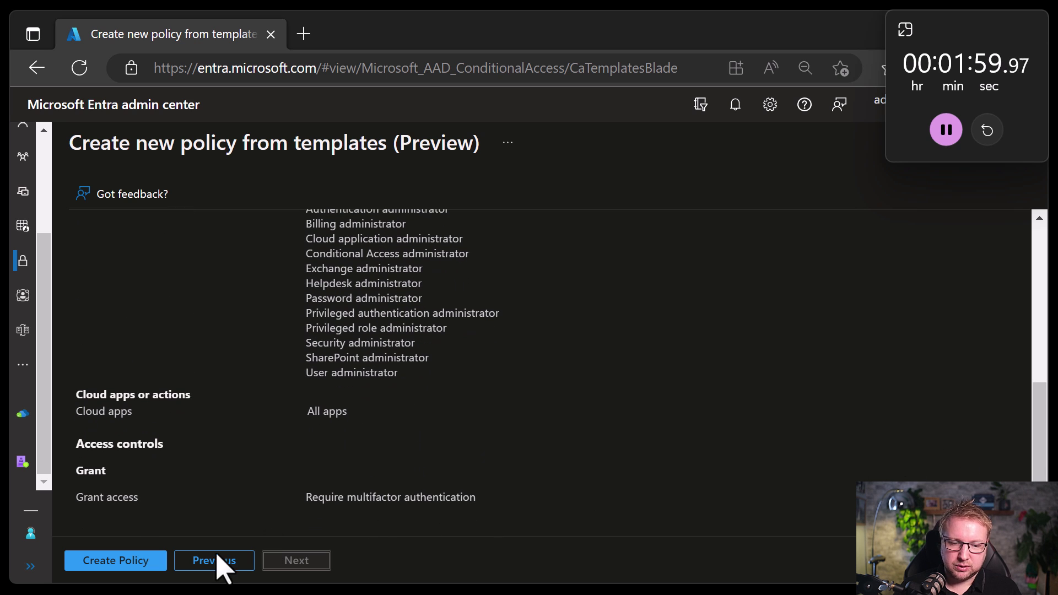
click(148, 567)
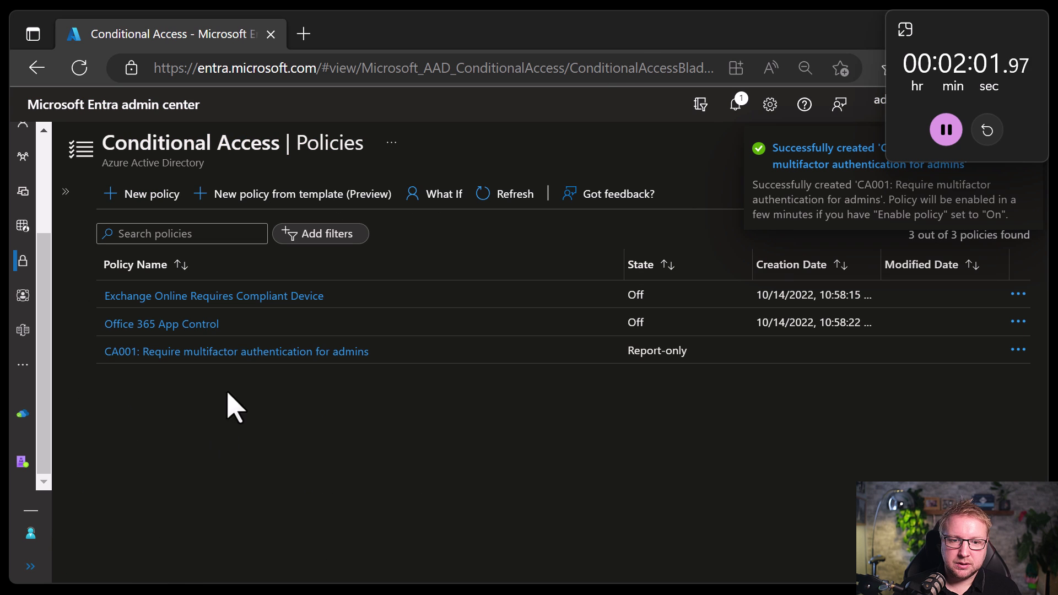
Create CA002: Securing security info registration from its template after reviewing its summary.
click(318, 197)
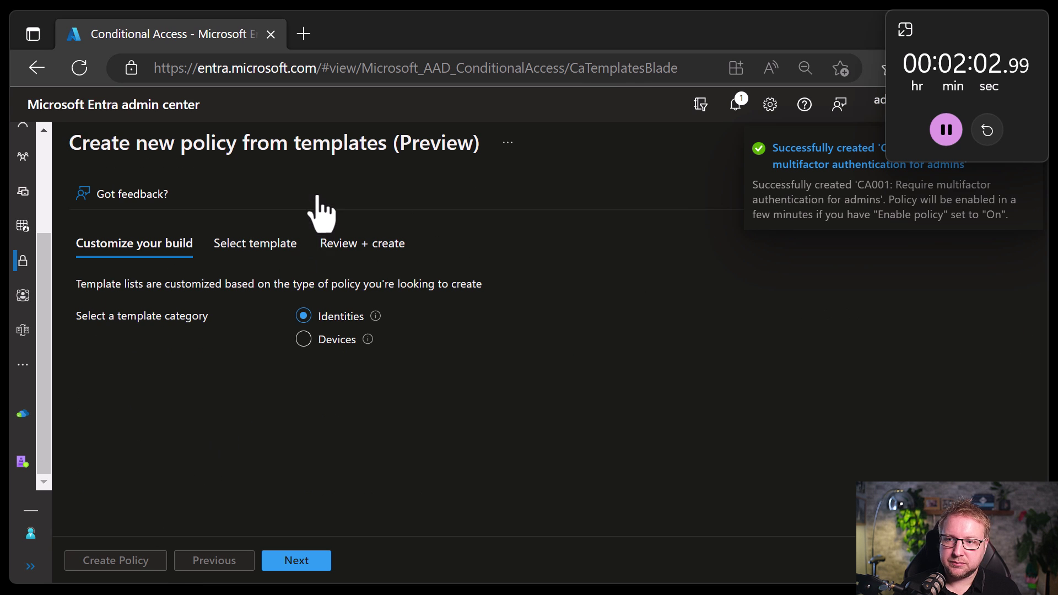
click(300, 559)
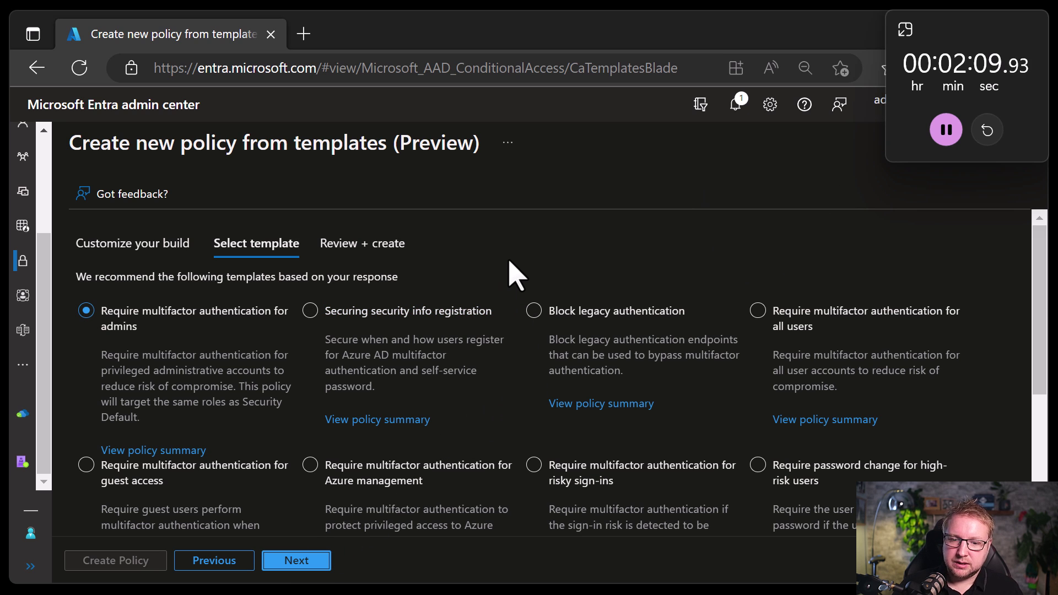
click(456, 317)
click(307, 560)
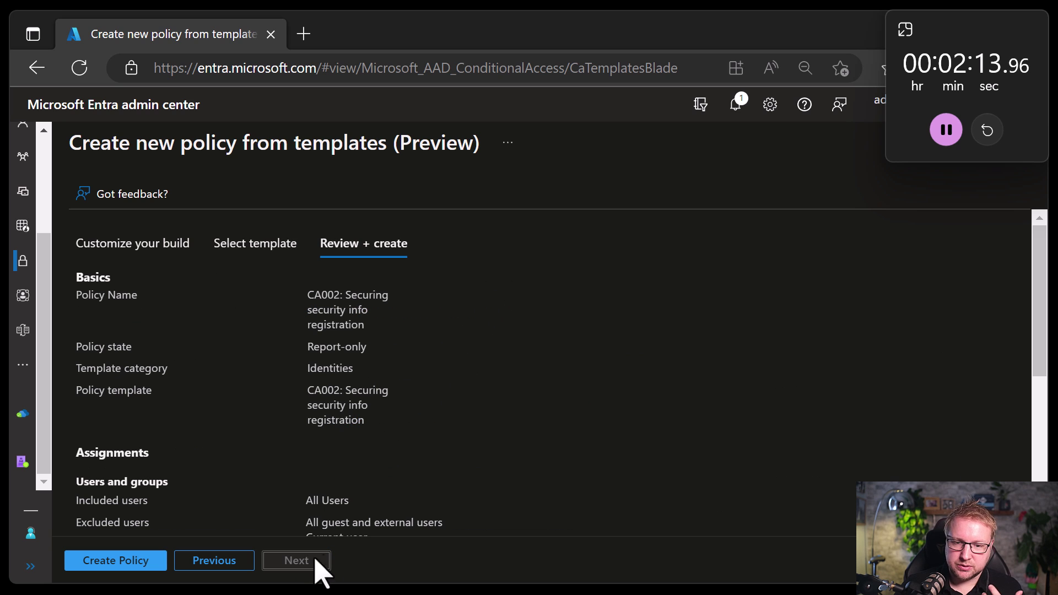
drag(1041, 319, 1020, 468)
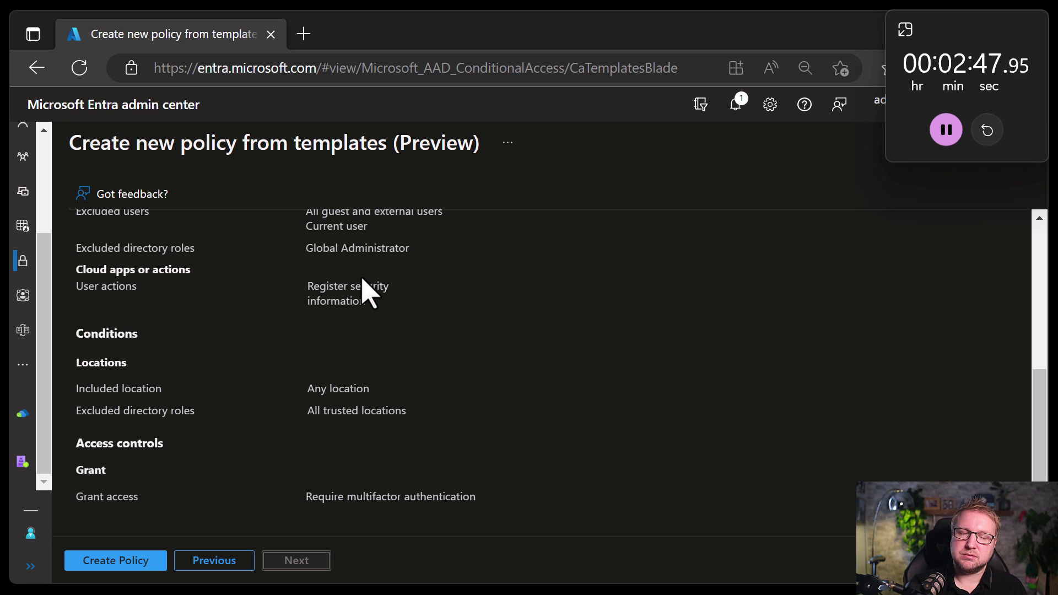
click(157, 563)
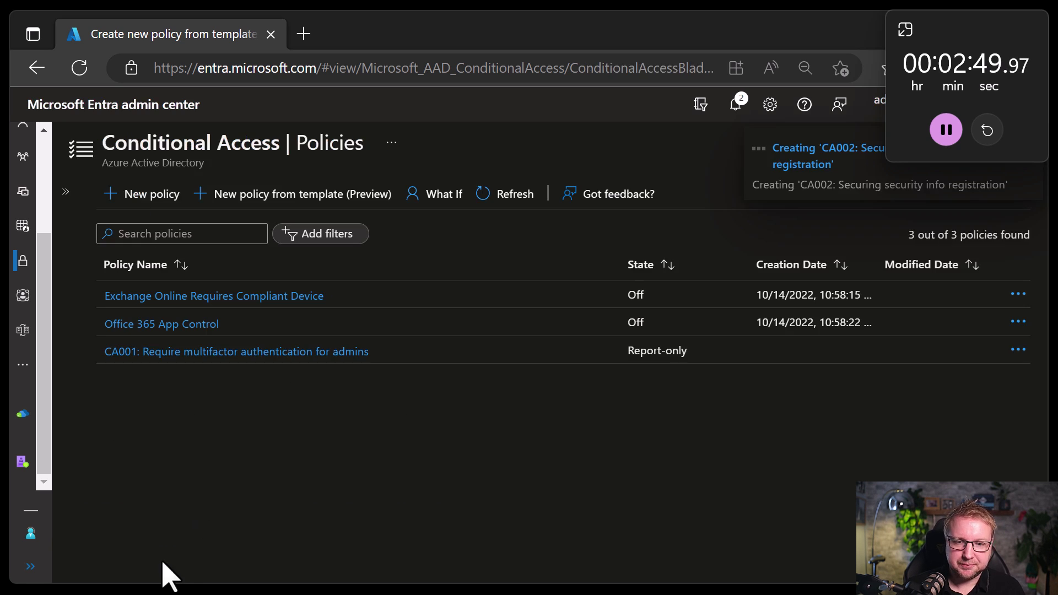
Create CA003: Block legacy authentication from its template in Report-only state.
click(319, 206)
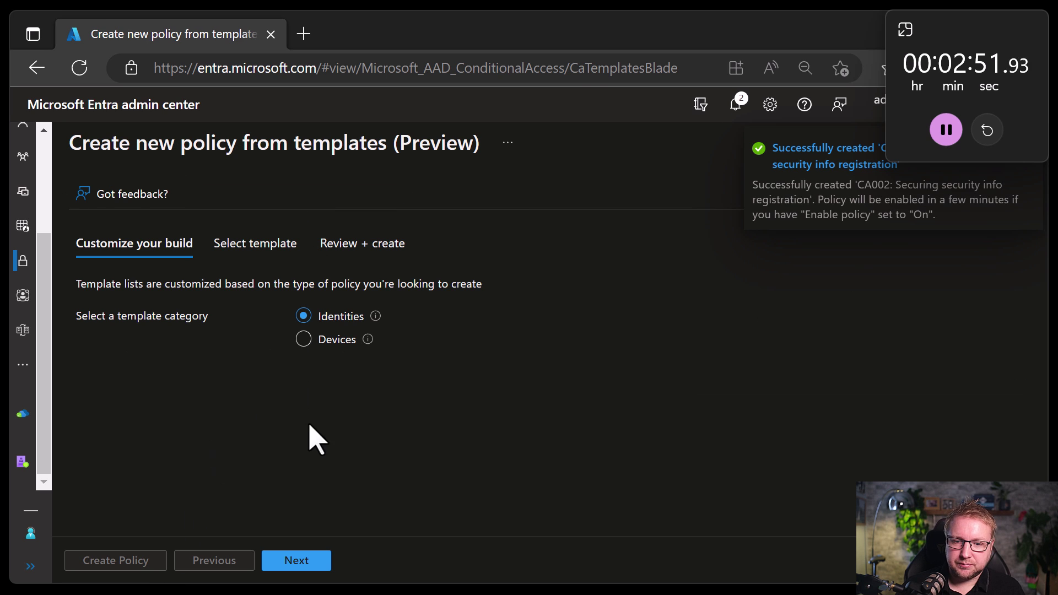
click(306, 565)
click(612, 320)
click(308, 567)
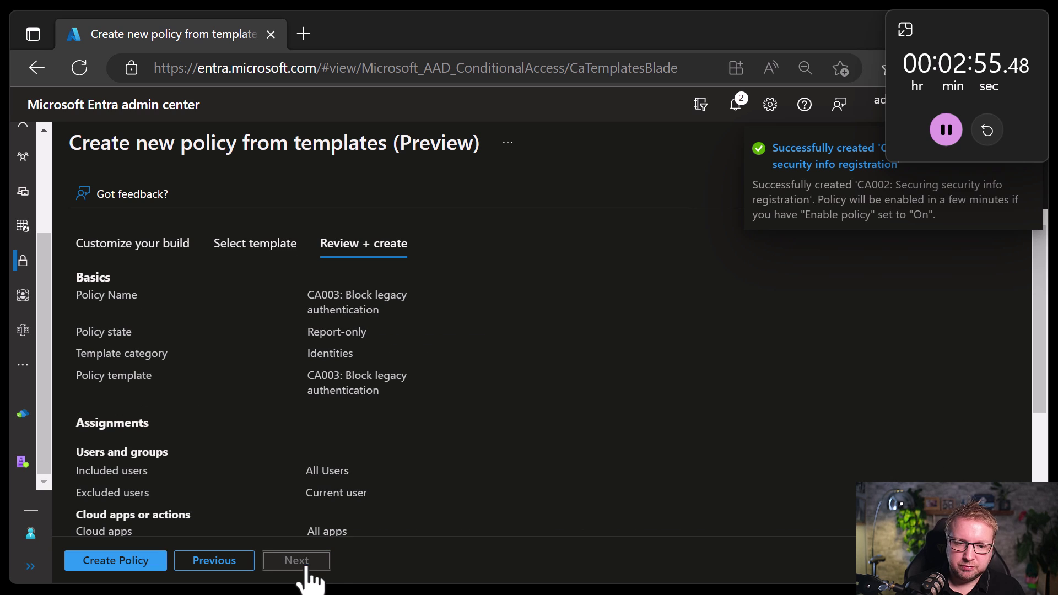
click(123, 562)
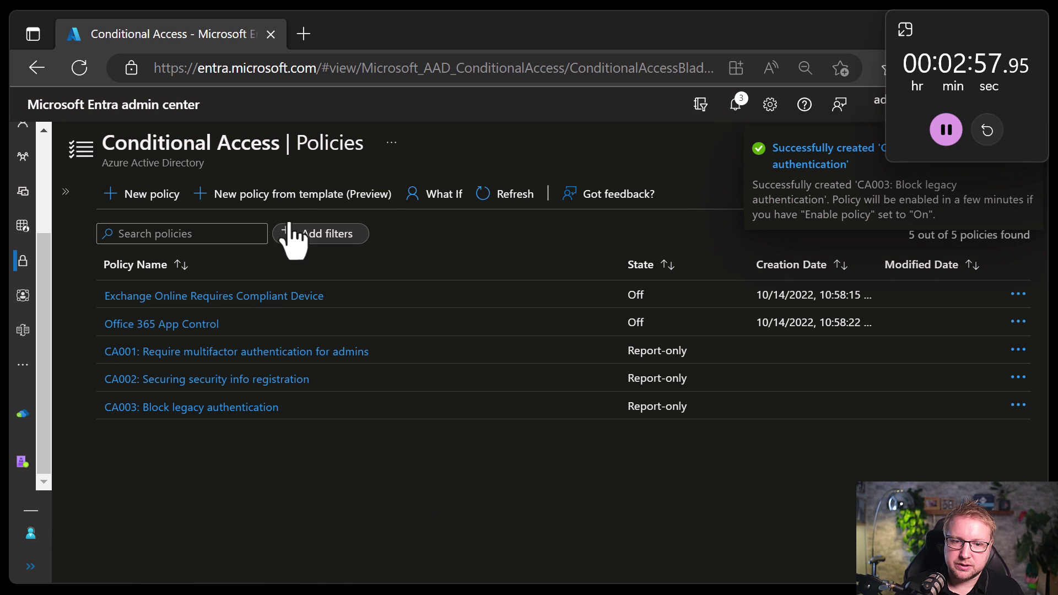
Create CA004: Require multifactor authentication for all users after reviewing its summary.
click(300, 205)
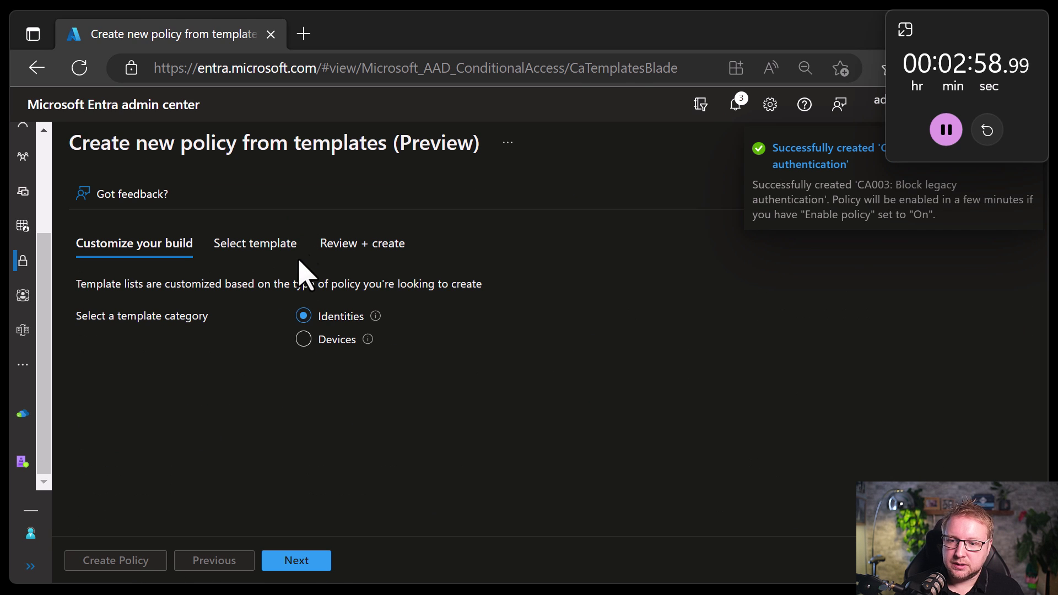
click(297, 561)
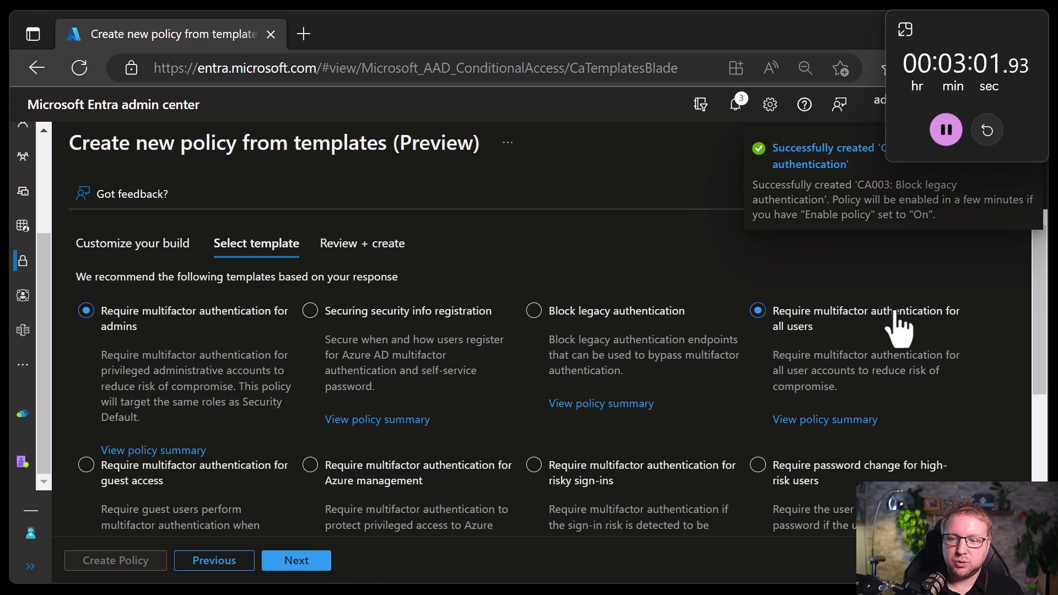
click(318, 562)
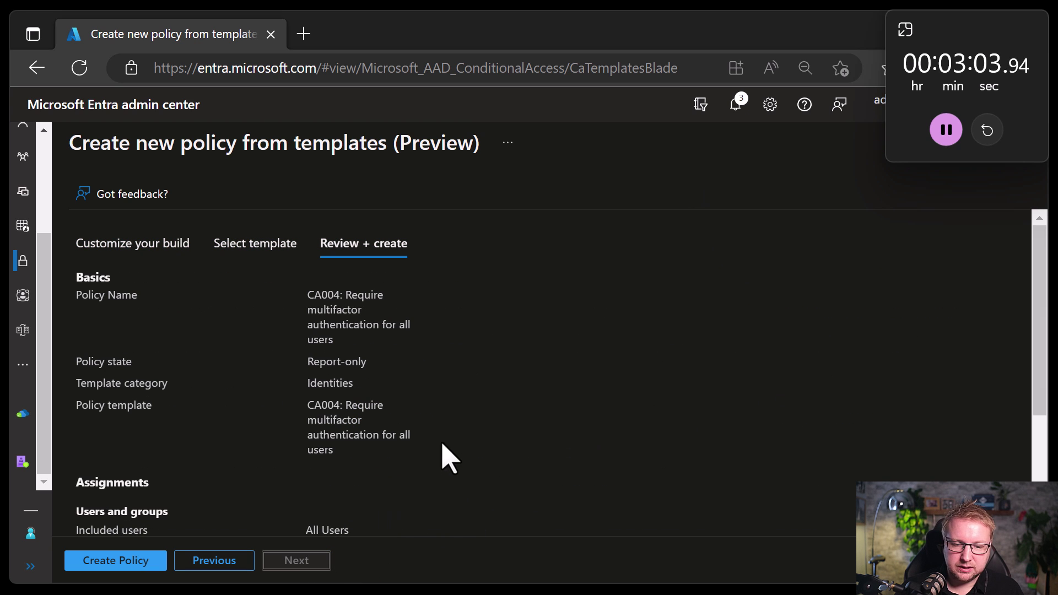
scroll(445, 440, down, 3)
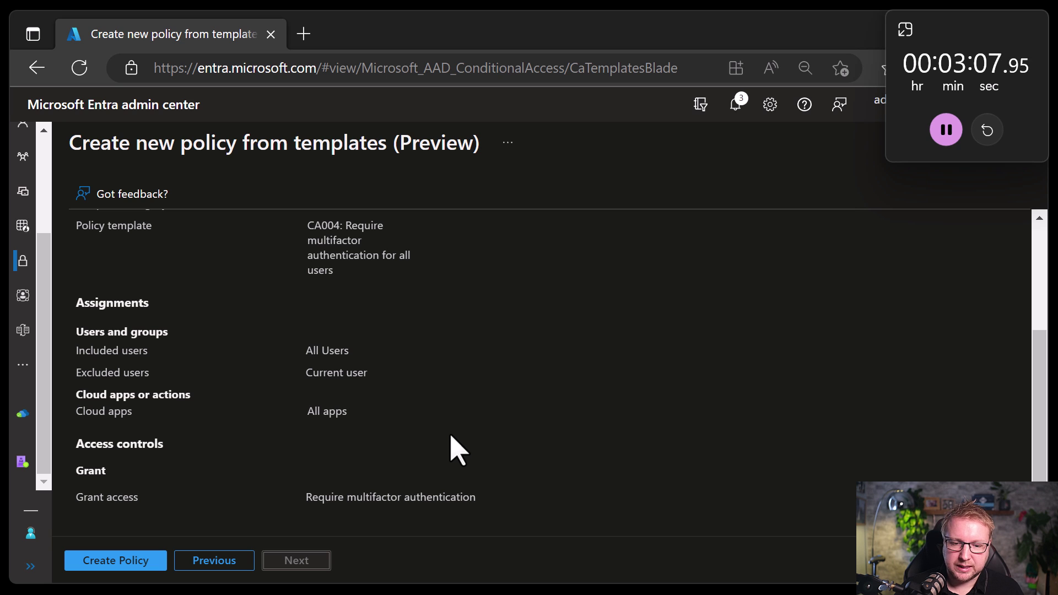
scroll(223, 504, up, 2)
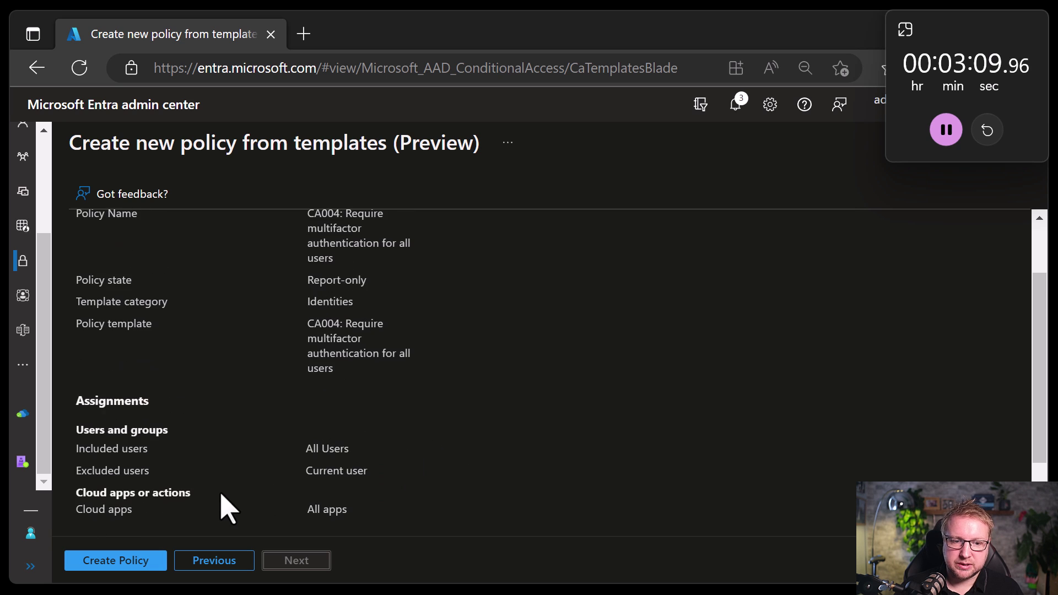
scroll(224, 506, up, 2)
scroll(223, 506, down, 3)
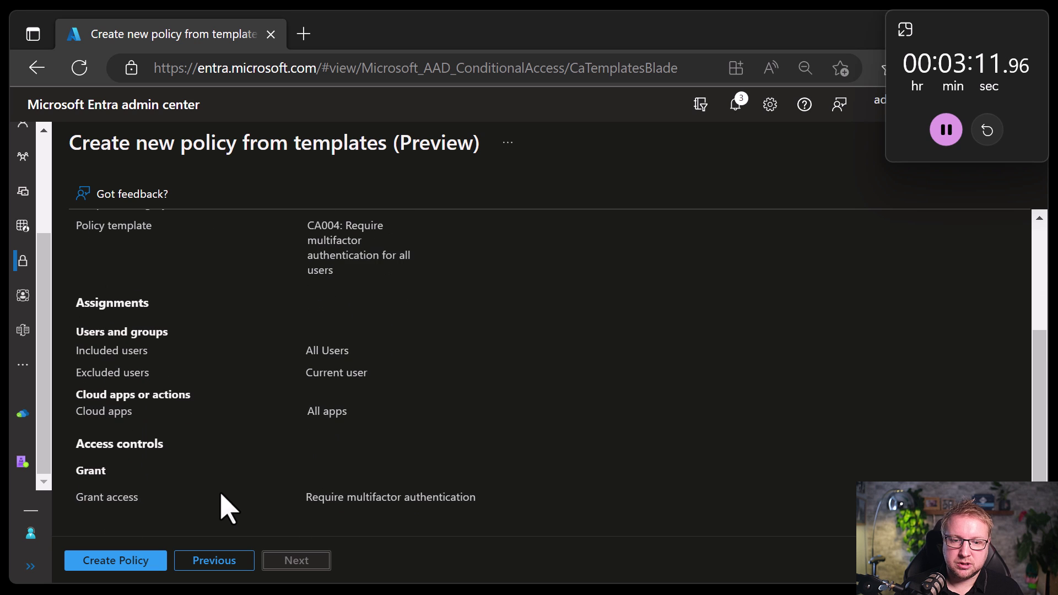
scroll(224, 506, up, 2)
scroll(223, 506, down, 2)
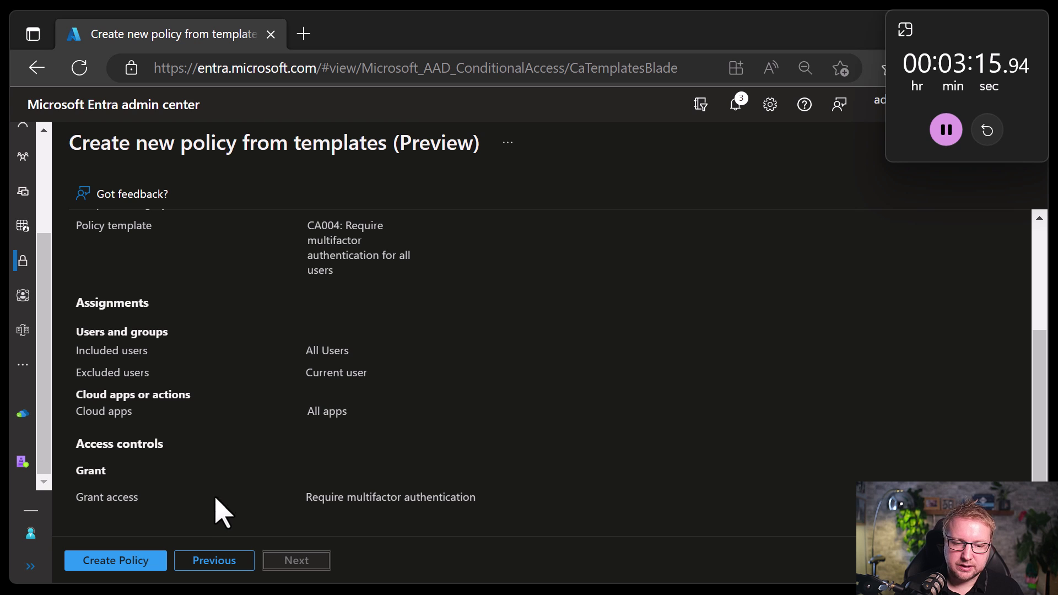
click(129, 564)
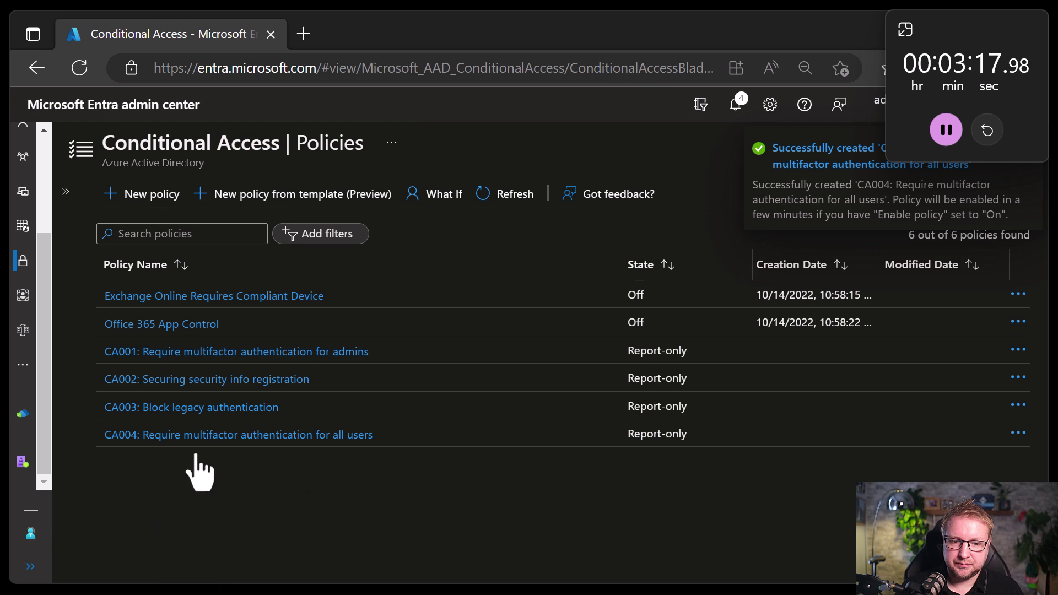
Create CA005 requiring multifactor authentication for guest access from its template.
click(302, 196)
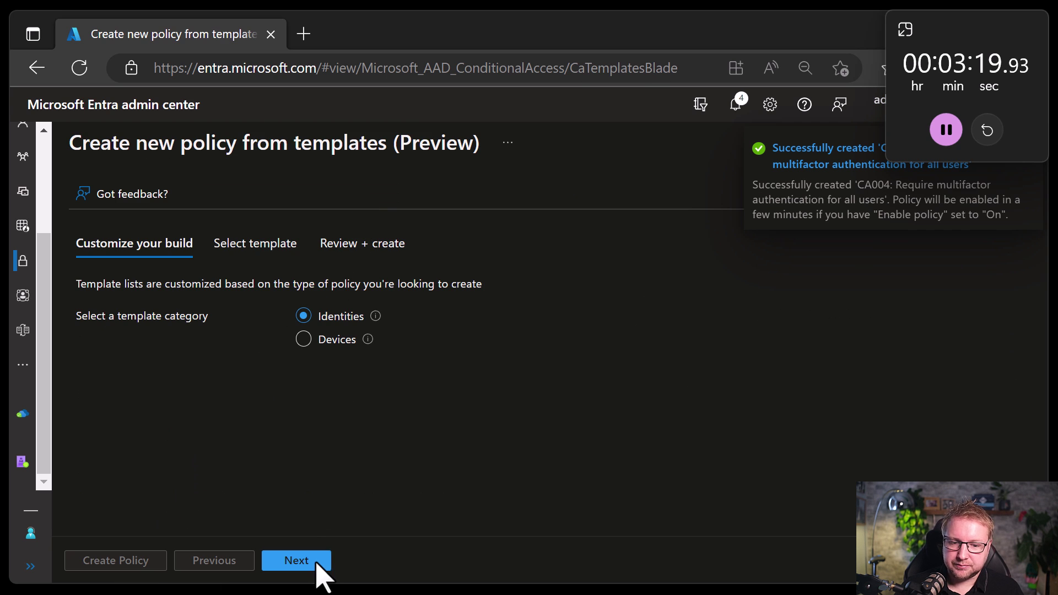
click(316, 563)
scroll(307, 566, down, 1)
click(138, 431)
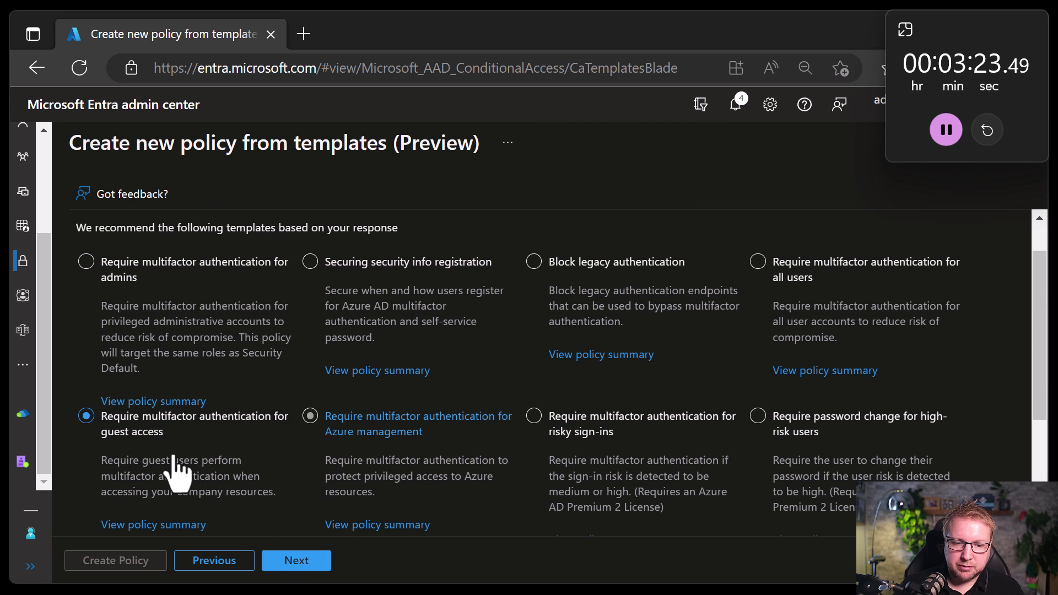
click(312, 562)
scroll(312, 563, down, 2)
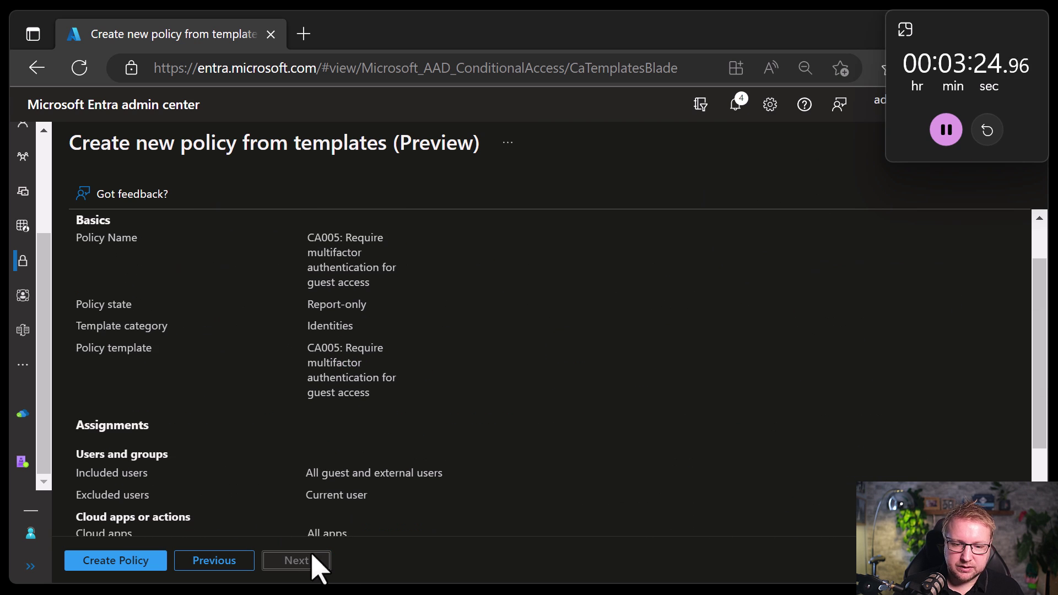
click(132, 564)
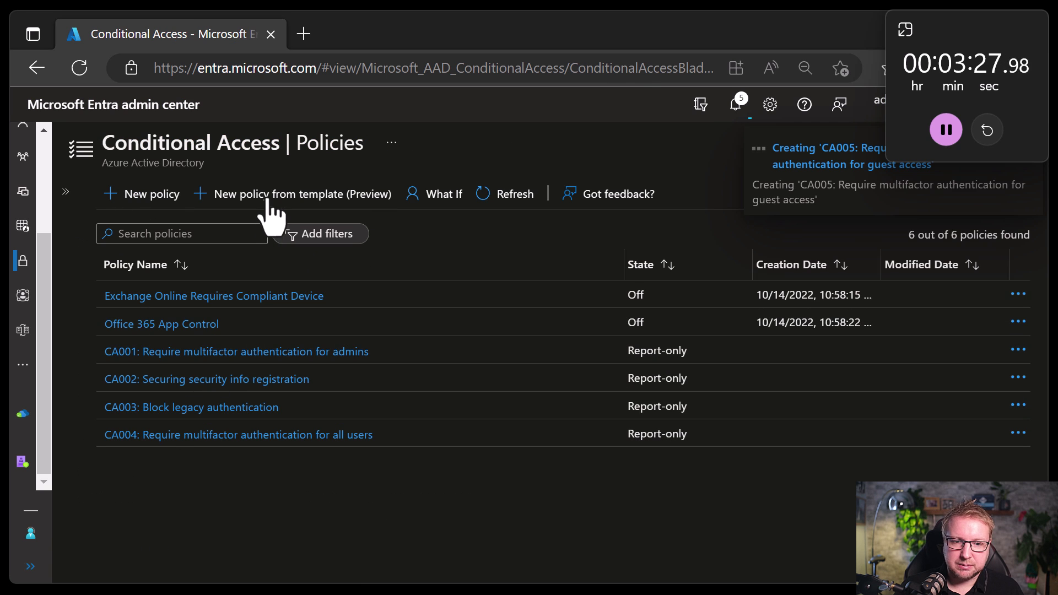
Create CA006 requiring multifactor authentication for Azure management after reviewing its settings.
click(266, 197)
click(296, 560)
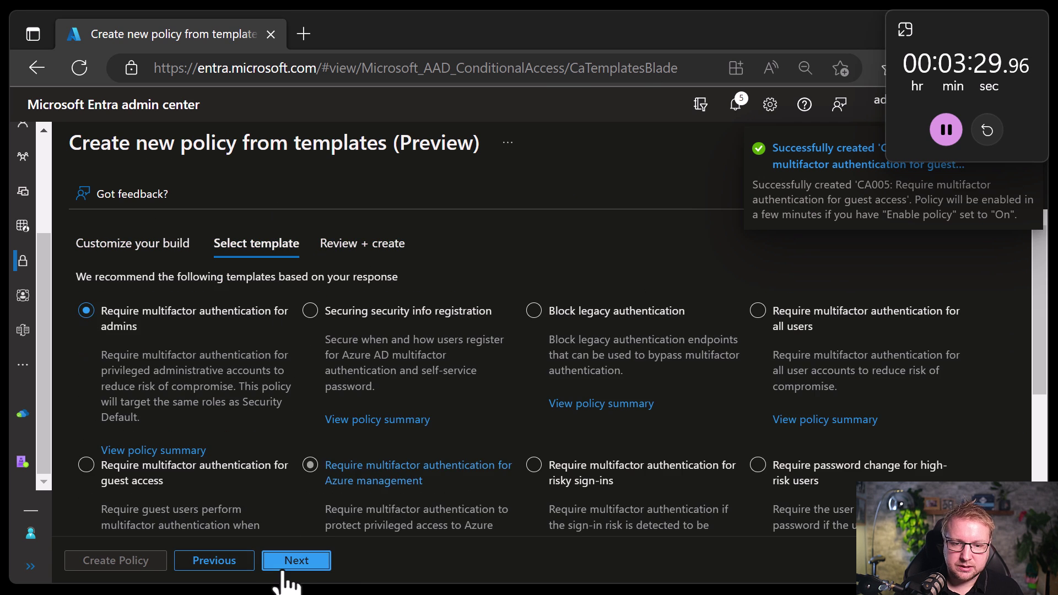
scroll(288, 572, down, 2)
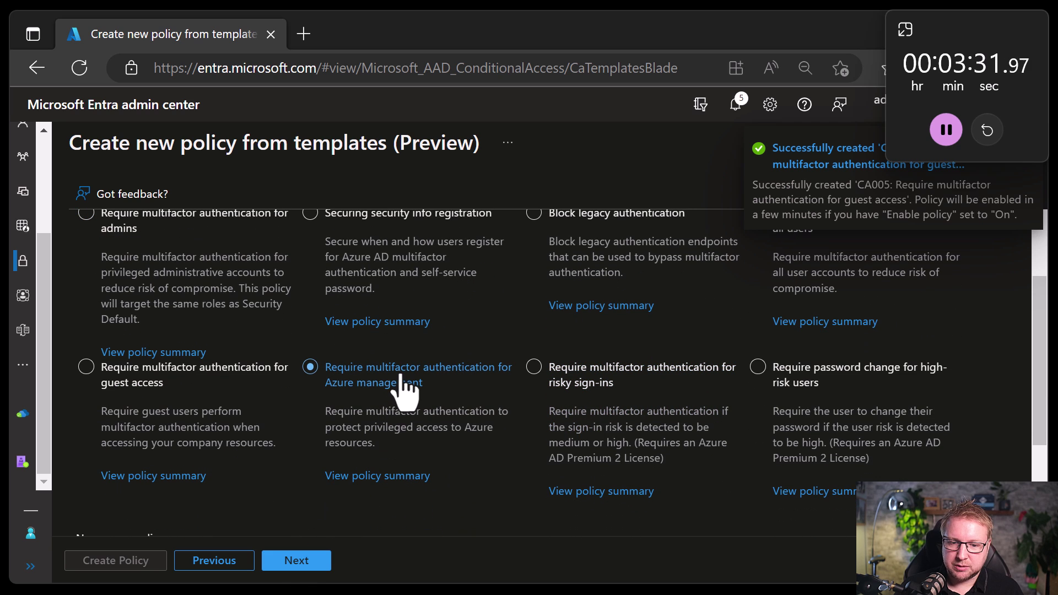
click(300, 563)
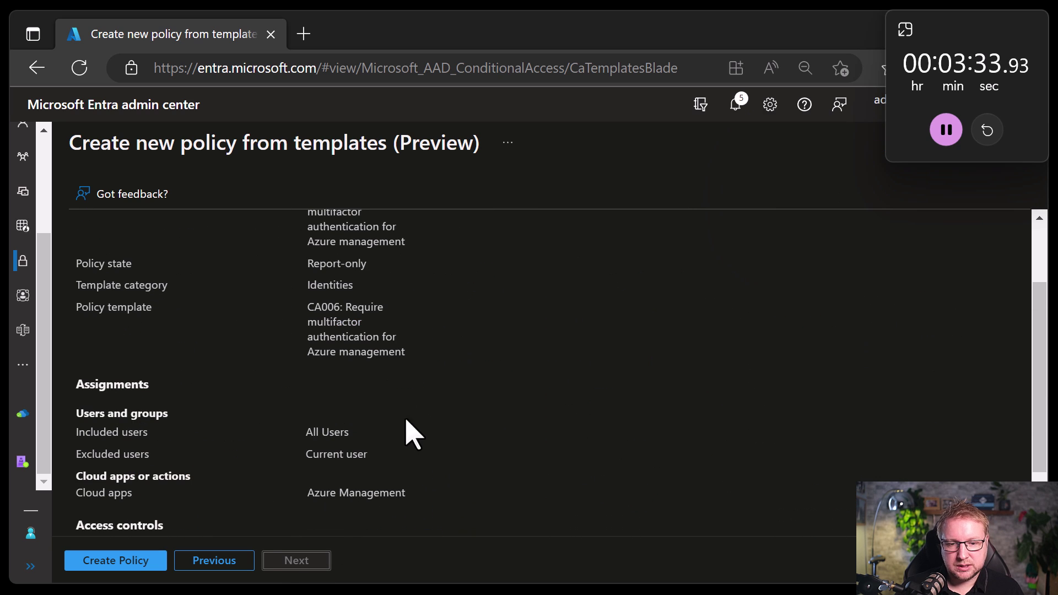
scroll(419, 421, down, 2)
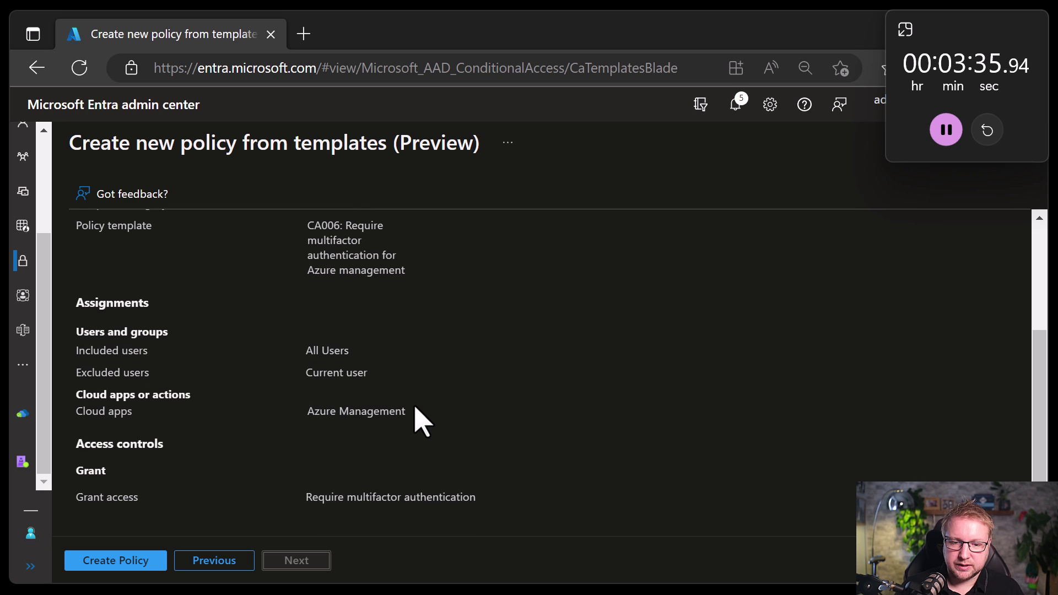
scroll(417, 411, up, 2)
scroll(417, 410, down, 2)
scroll(417, 411, up, 2)
scroll(421, 420, down, 2)
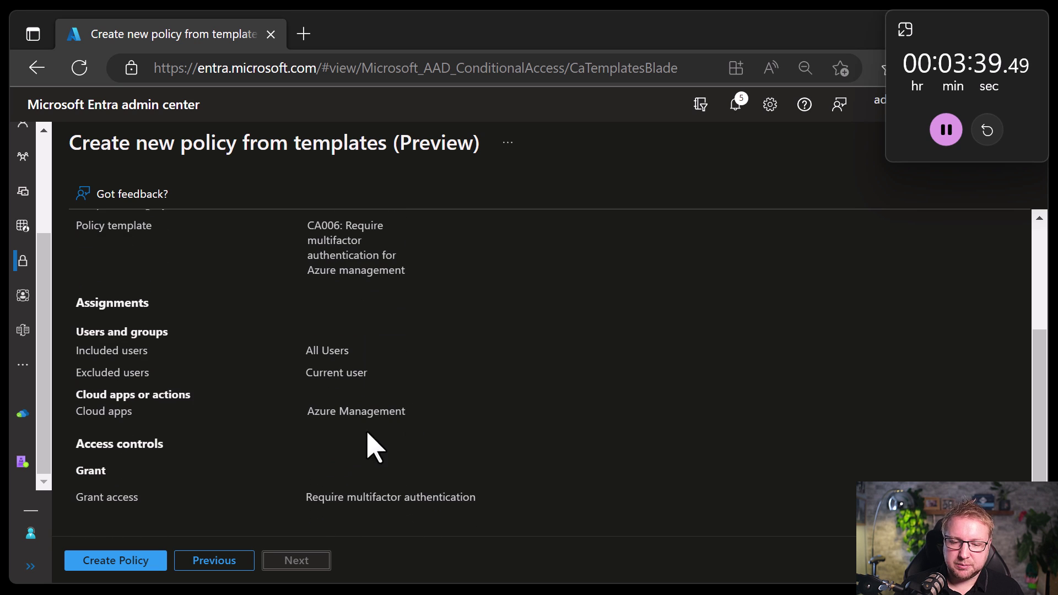
click(134, 561)
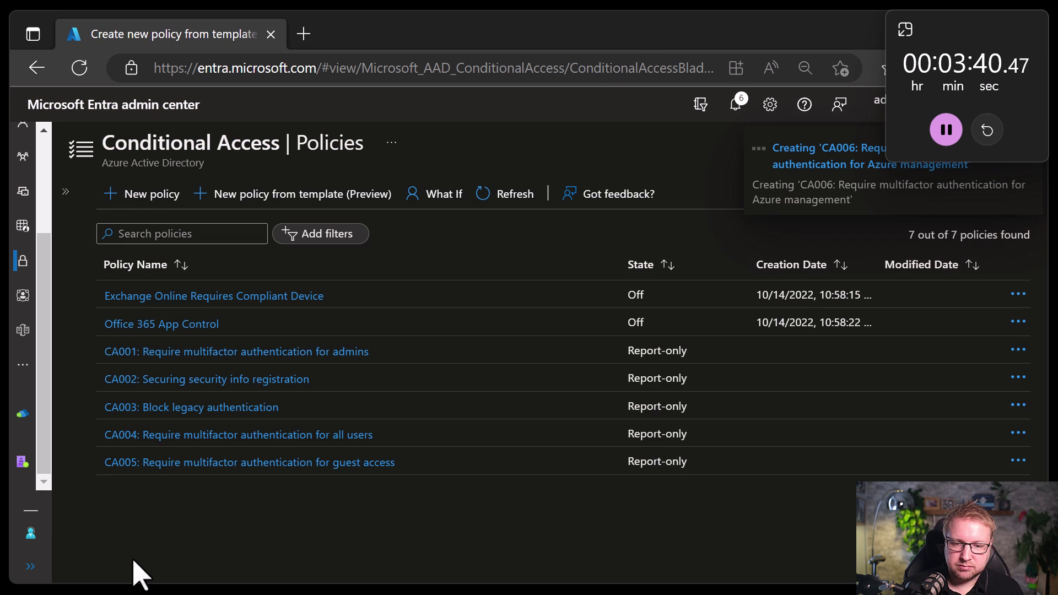
Start another template-based policy and advance to the template category step.
click(310, 213)
click(320, 561)
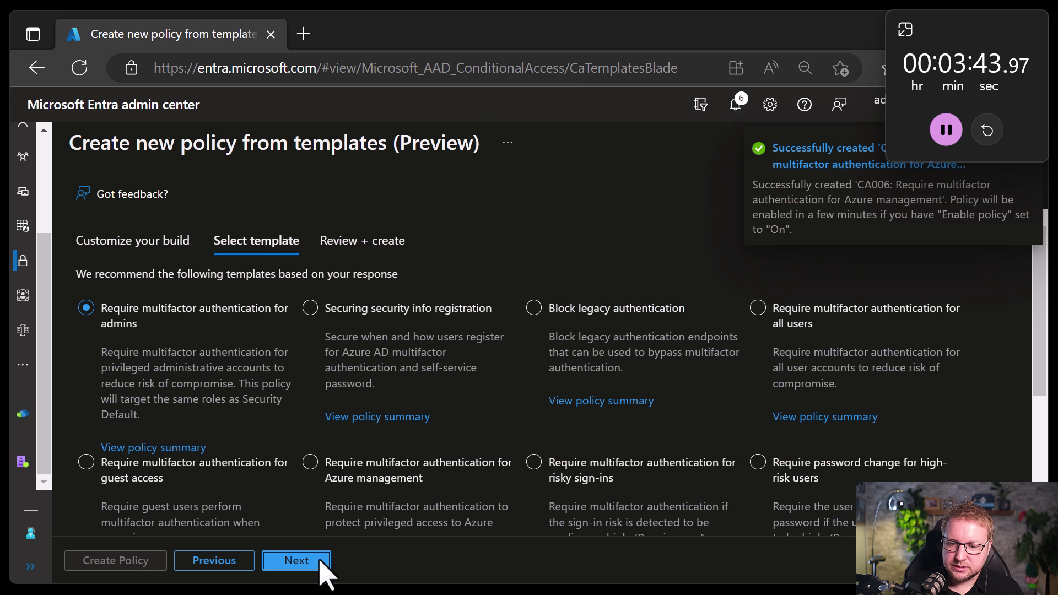
scroll(323, 573, down, 2)
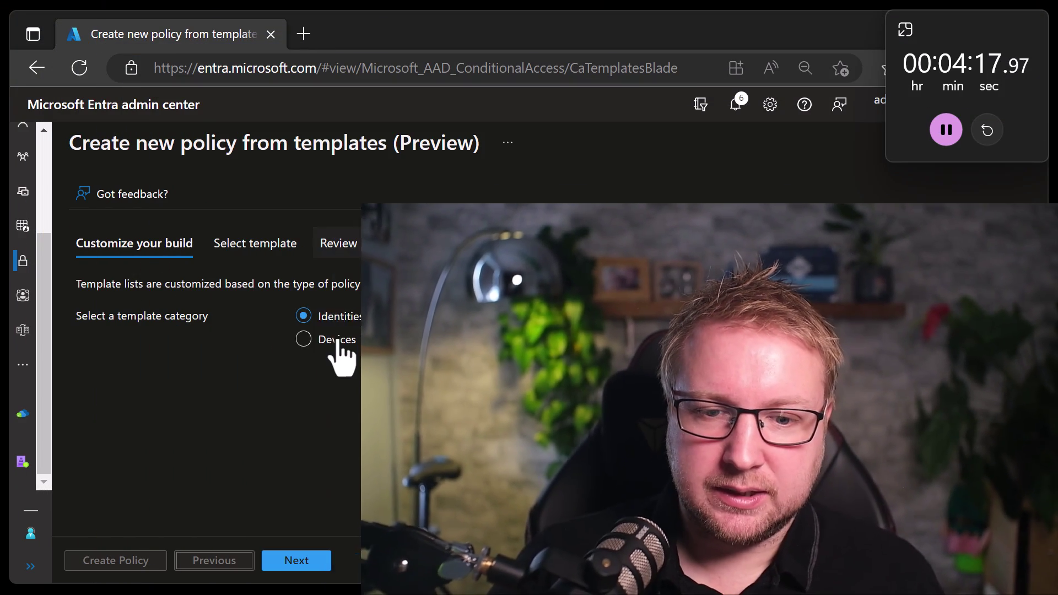
From the Devices templates, create CA009: Require compliant or hybrid Azure AD joined device for admins.
click(338, 343)
click(307, 565)
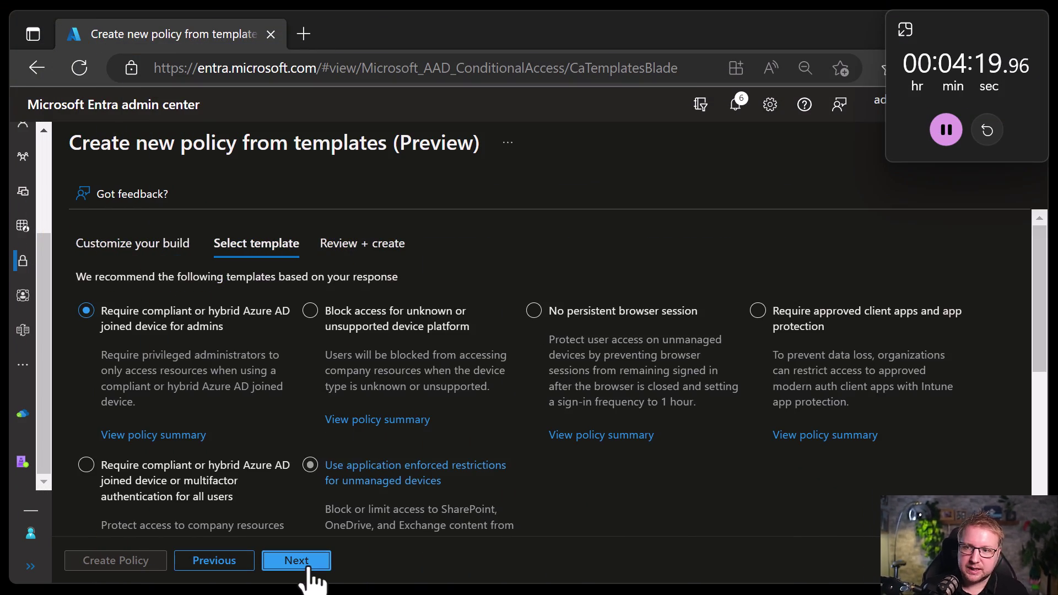
scroll(311, 573, down, 1)
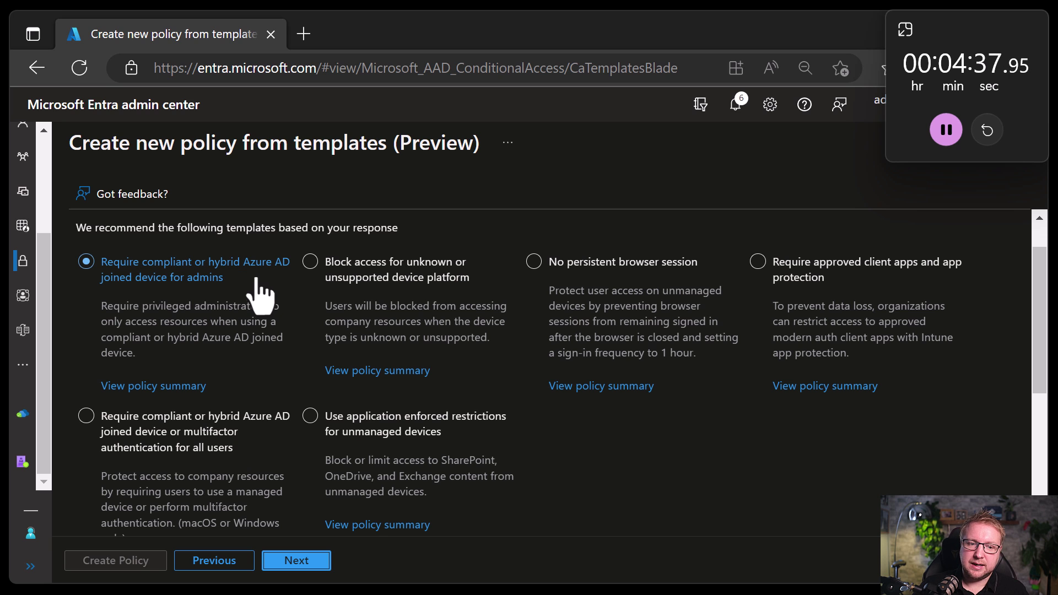
click(296, 560)
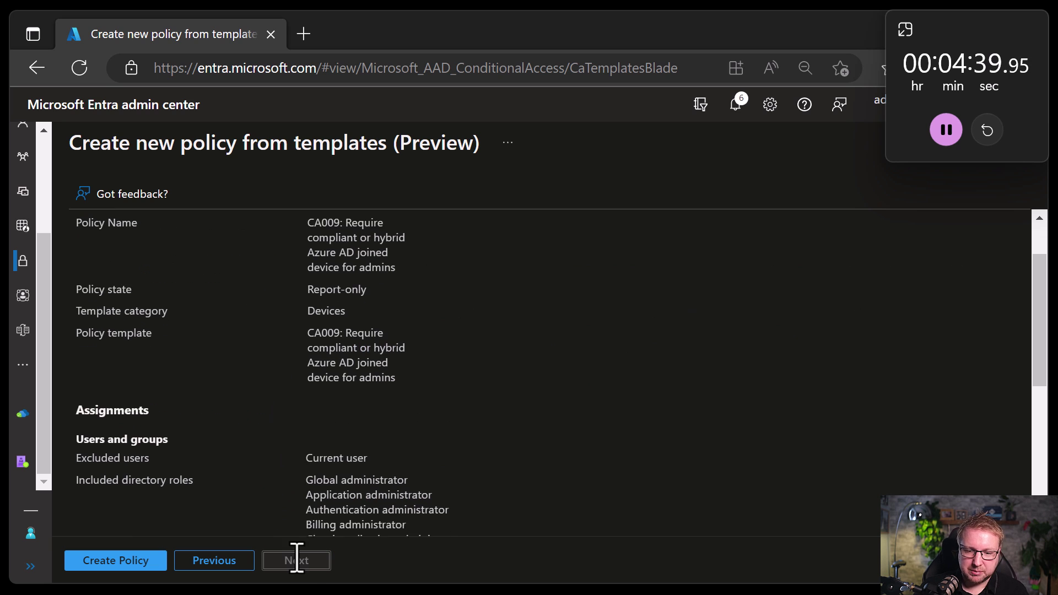
scroll(248, 551, down, 2)
click(146, 563)
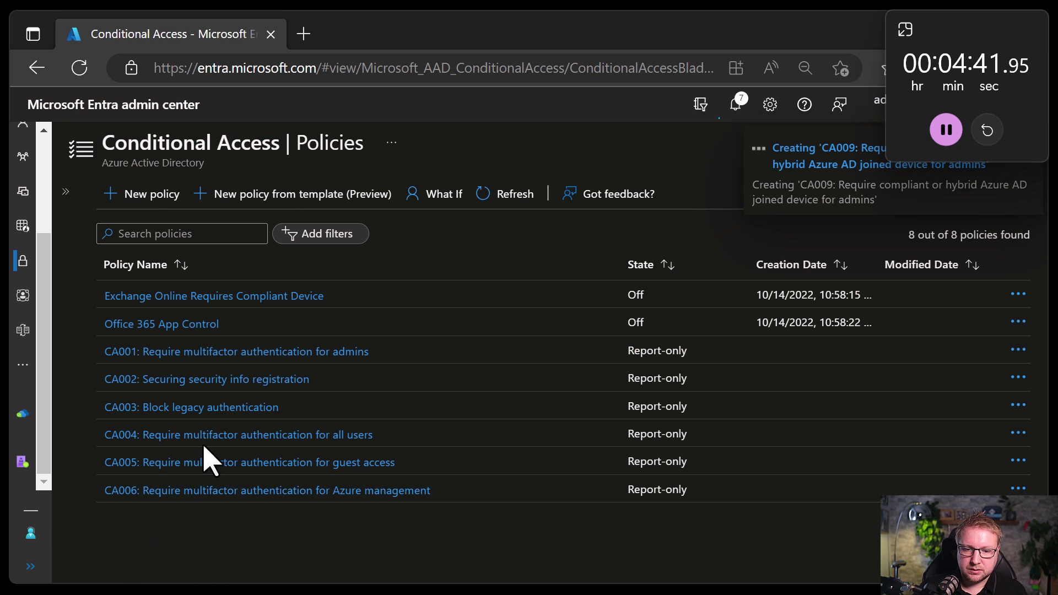
From the Devices templates, create CA010: Block access for unknown or unsupported device platform.
click(336, 194)
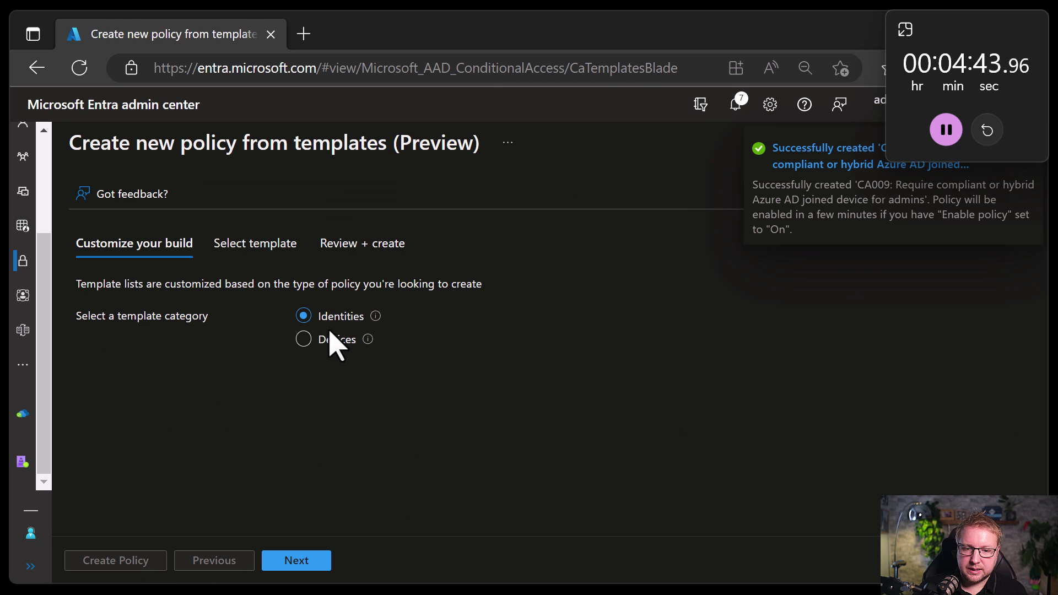
click(331, 337)
click(308, 559)
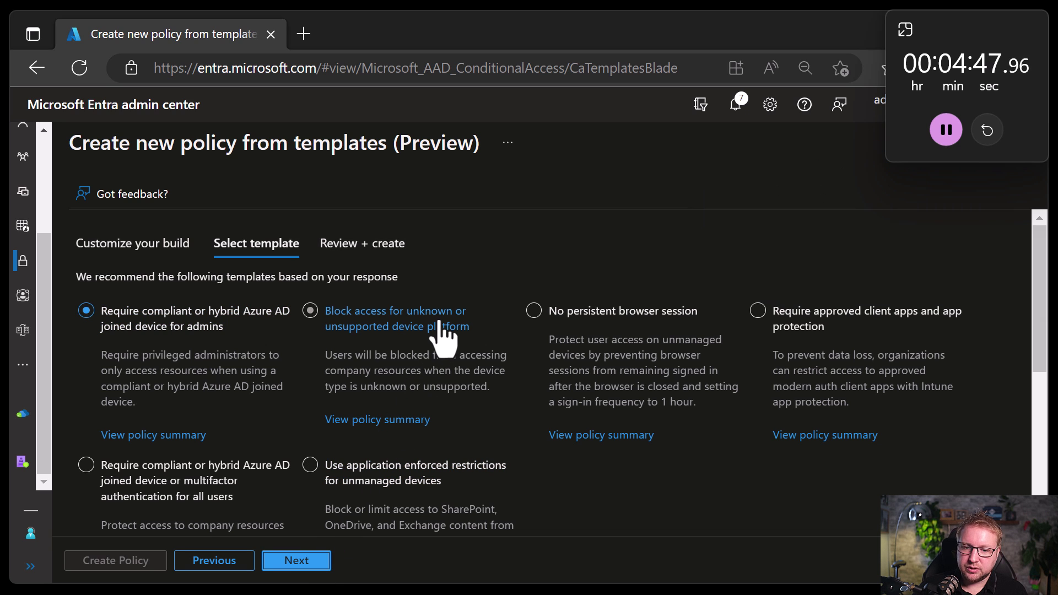
click(442, 336)
click(300, 561)
scroll(297, 562, down, 2)
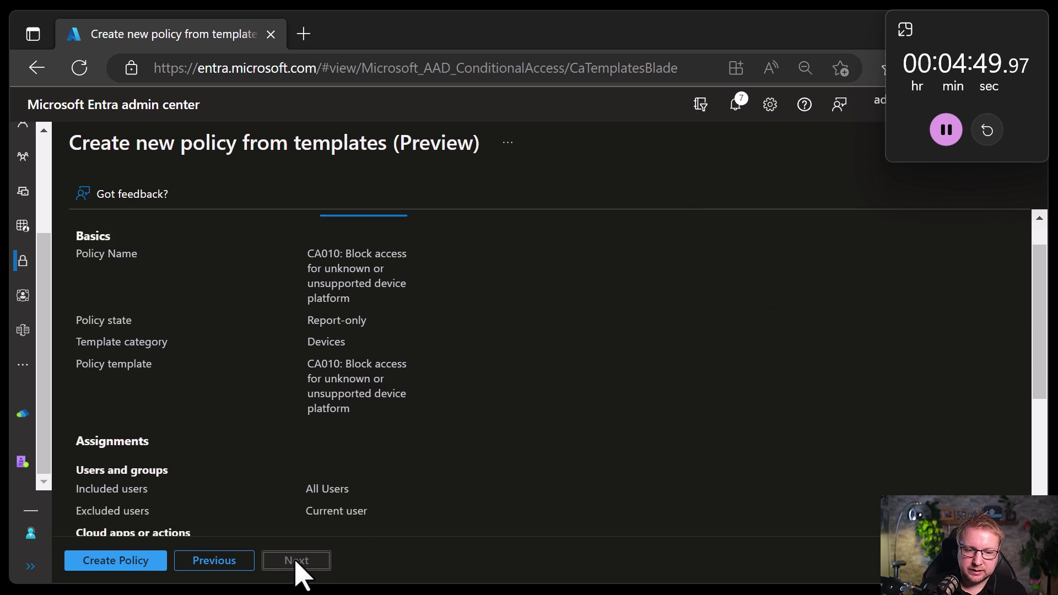
scroll(190, 482, down, 3)
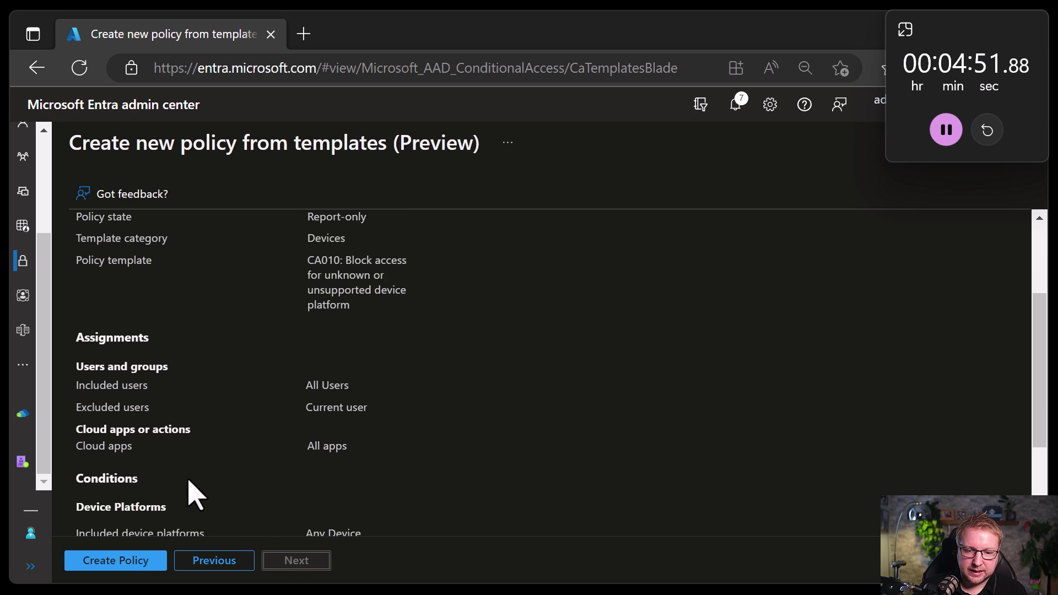
click(147, 560)
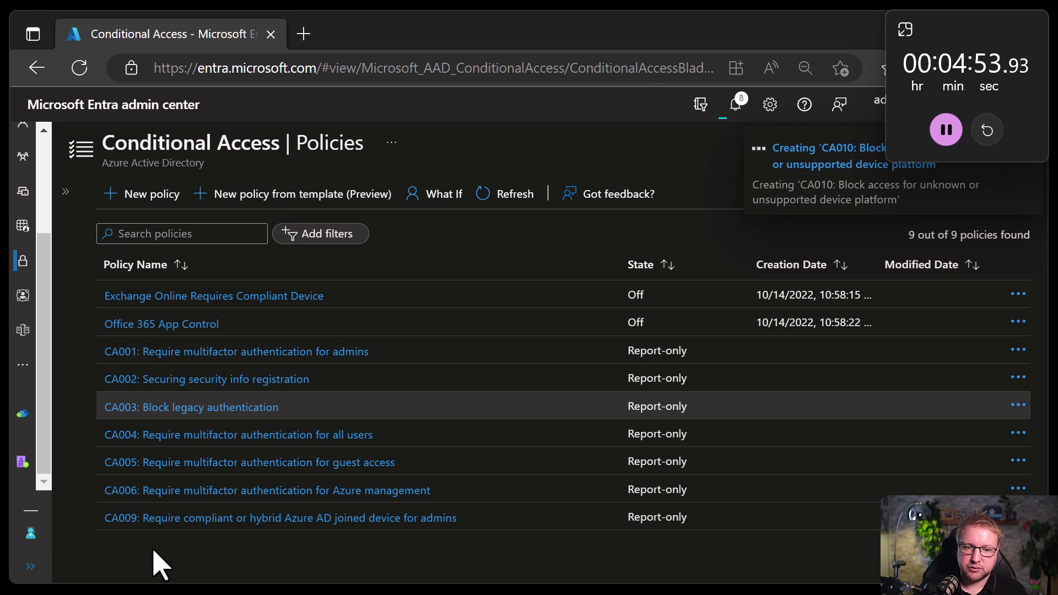
Choose the No persistent browser session template under Devices, then go back to confirm the choice.
click(311, 201)
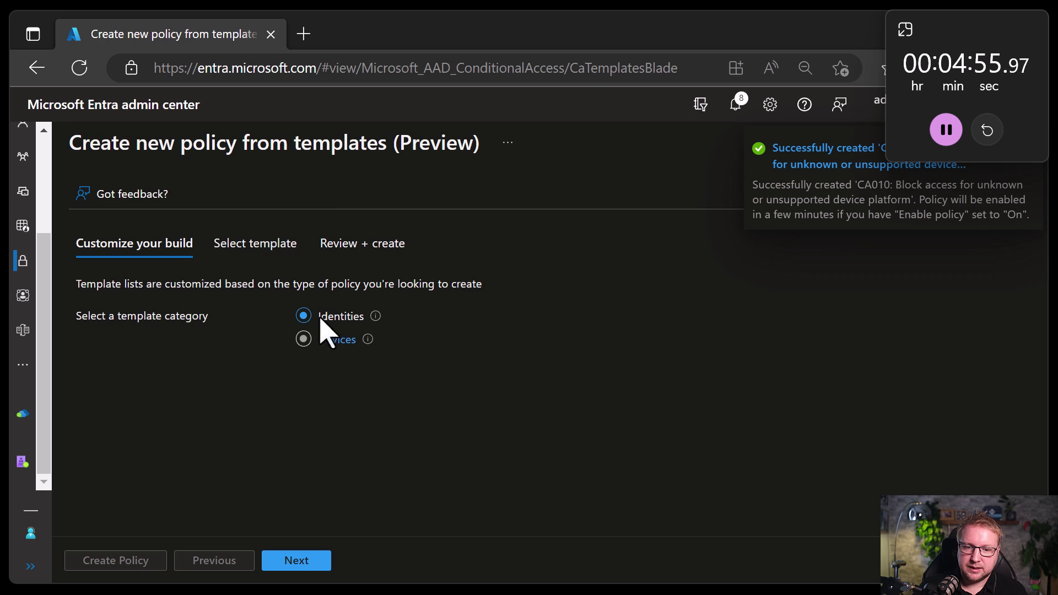
click(320, 340)
click(301, 560)
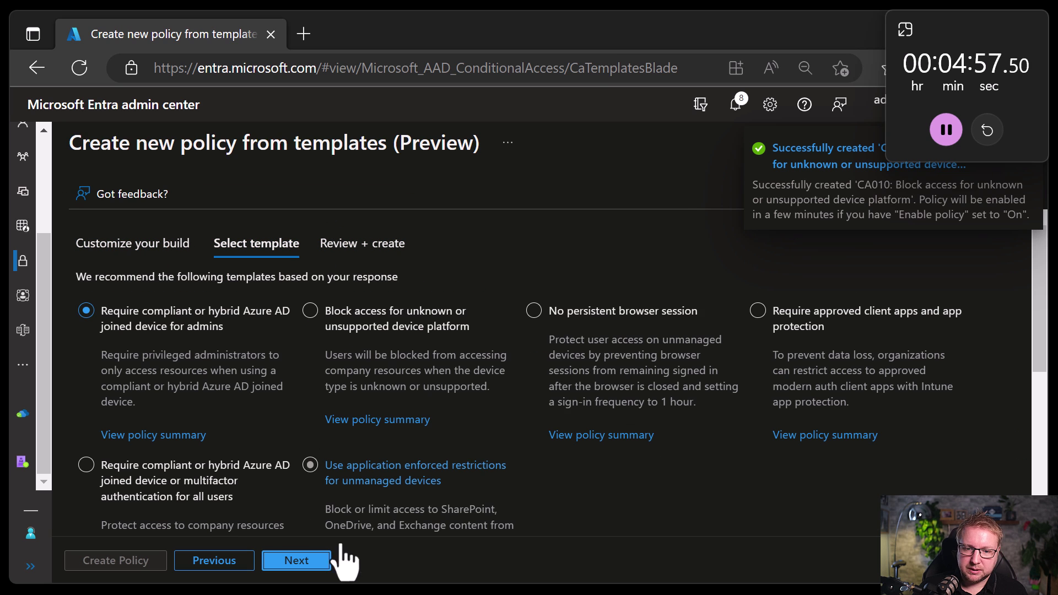
click(673, 312)
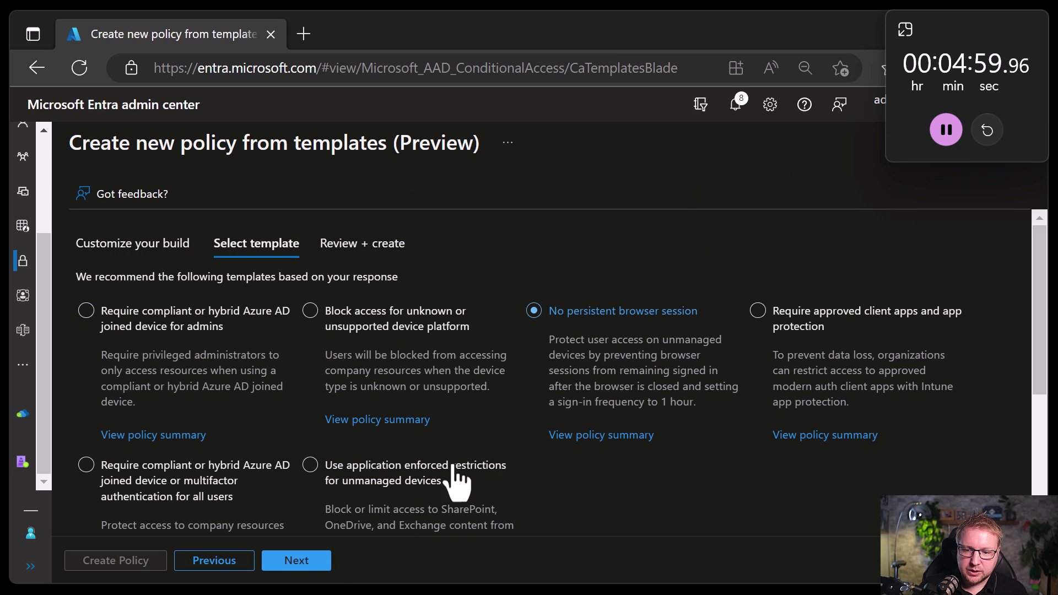
click(296, 560)
scroll(424, 493, down, 5)
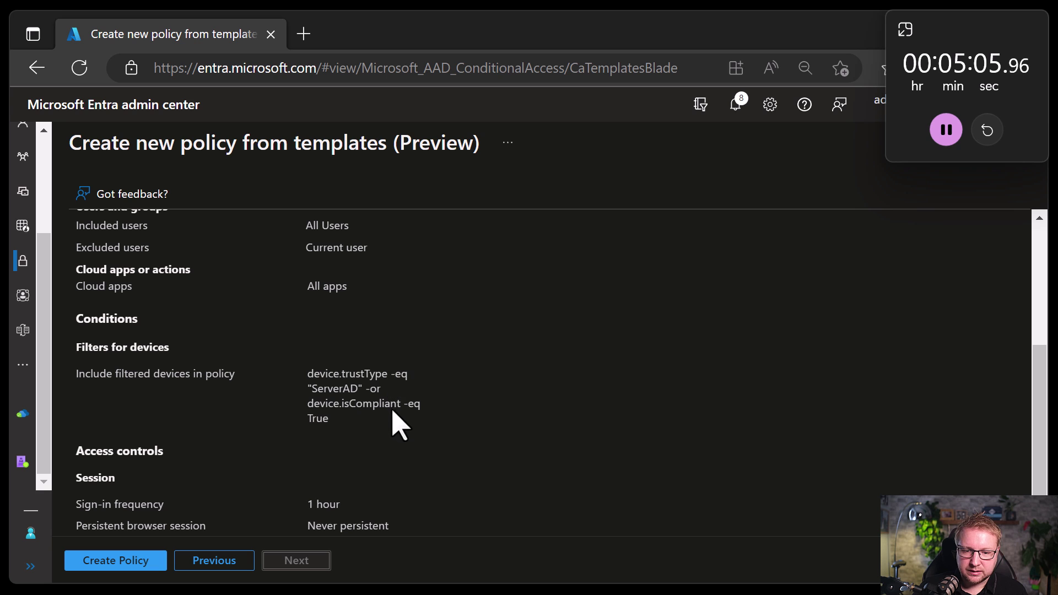
scroll(392, 424, down, 1)
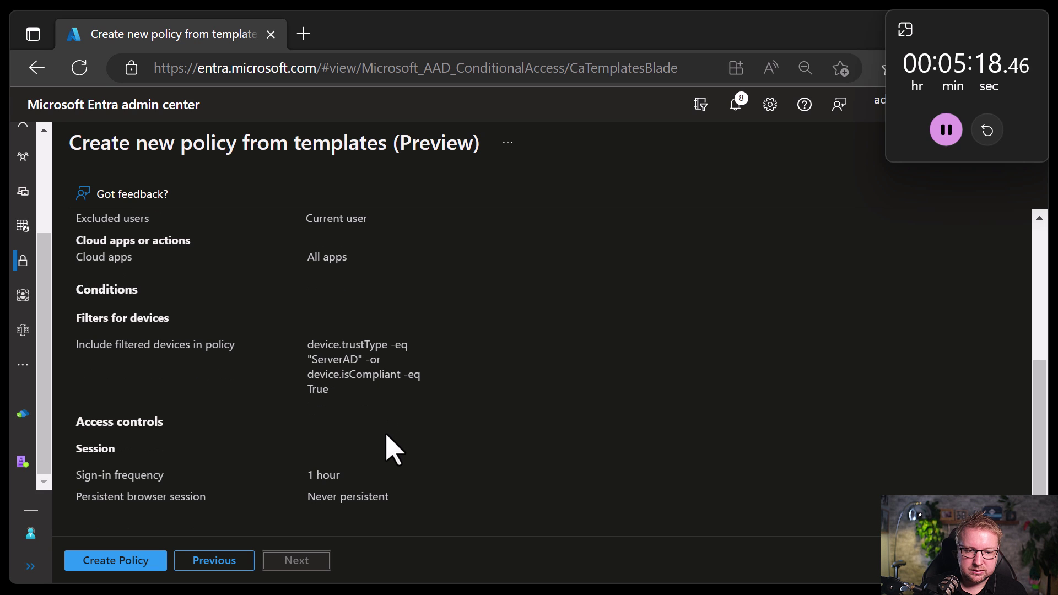
scroll(386, 436, up, 6)
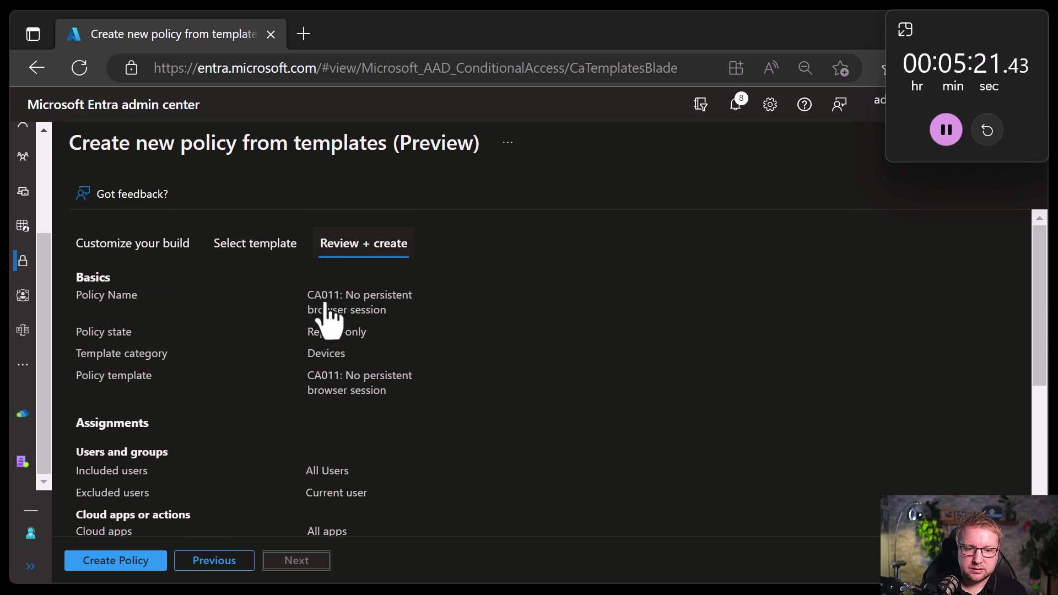
click(292, 234)
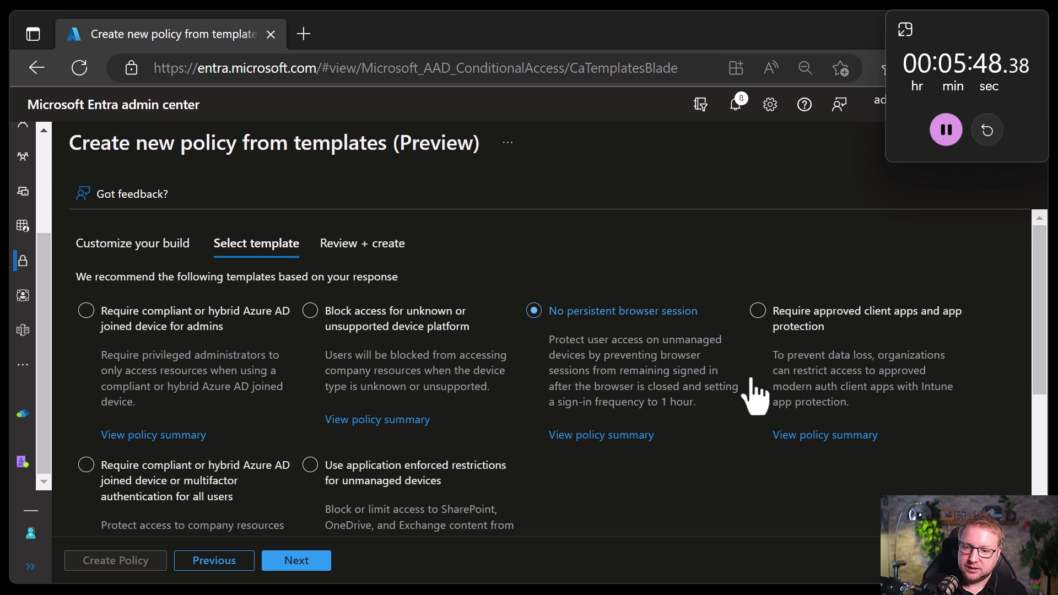
Review the CA011 summary and create the policy in Report-only state.
click(318, 563)
scroll(351, 488, down, 2)
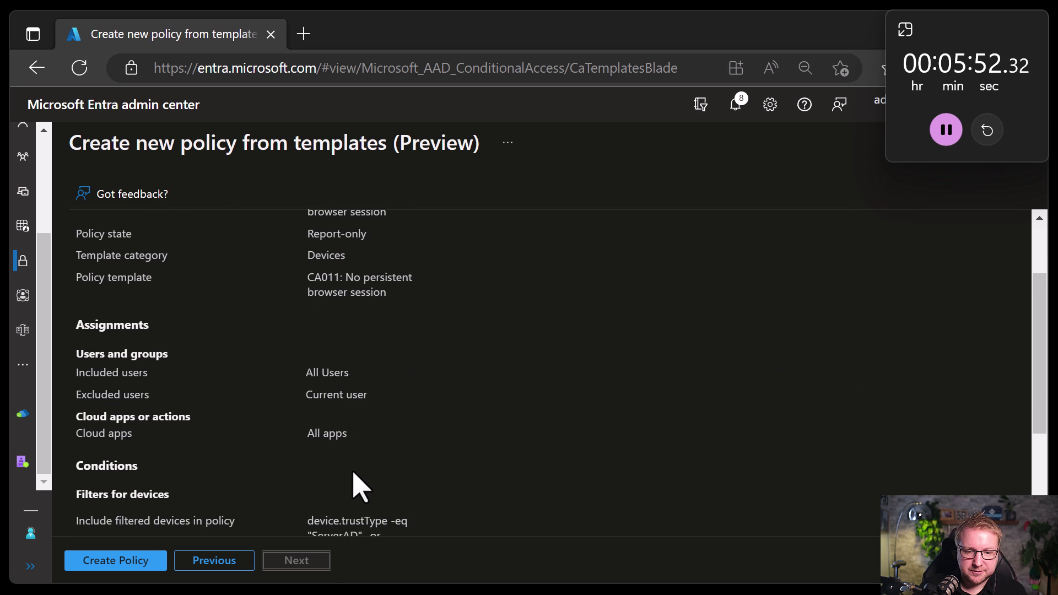
scroll(356, 485, down, 3)
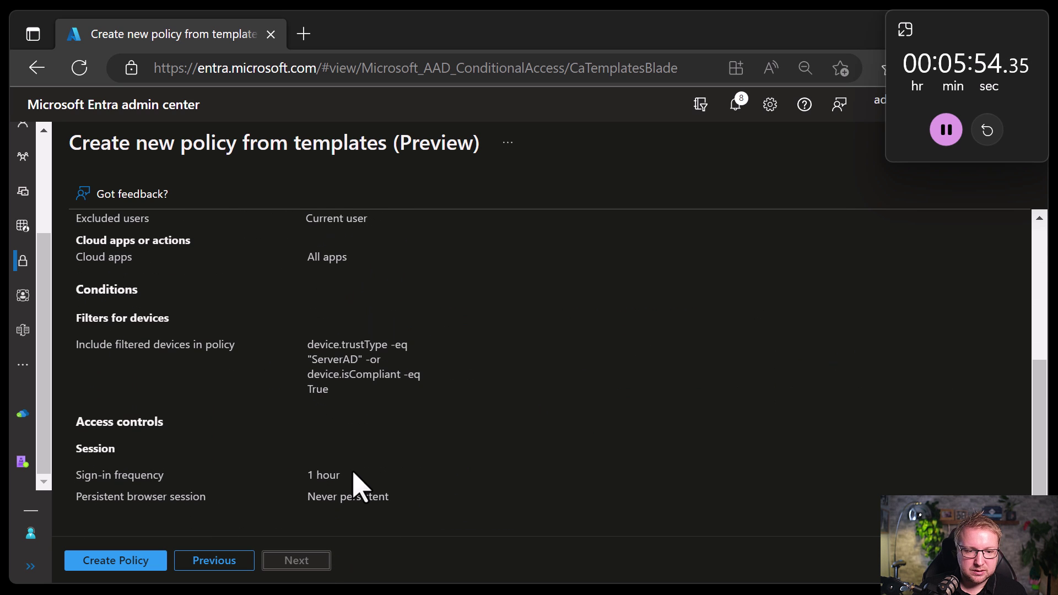
scroll(356, 487, up, 2)
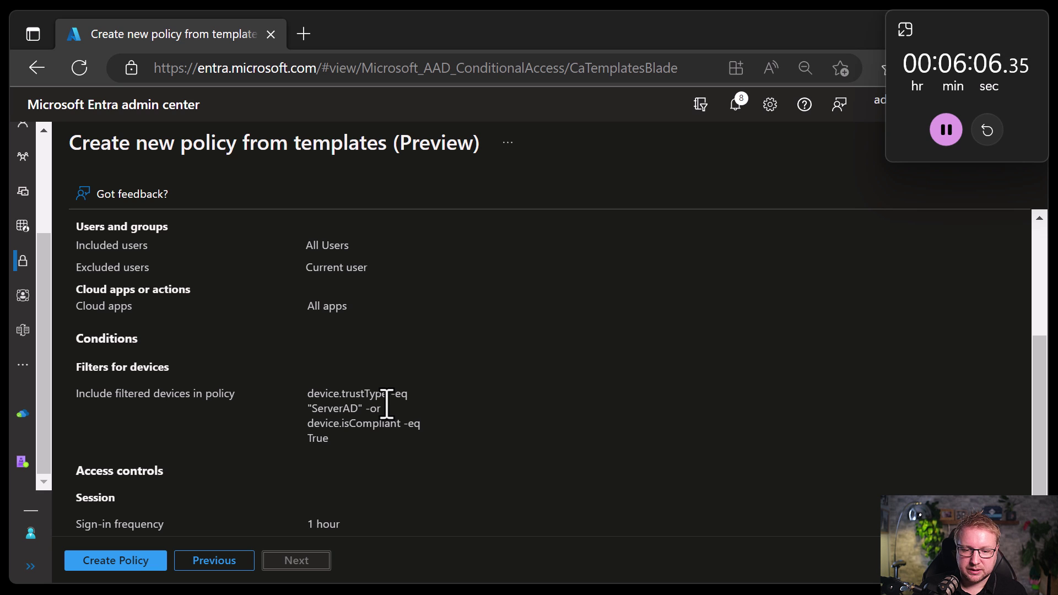
scroll(317, 445, down, 1)
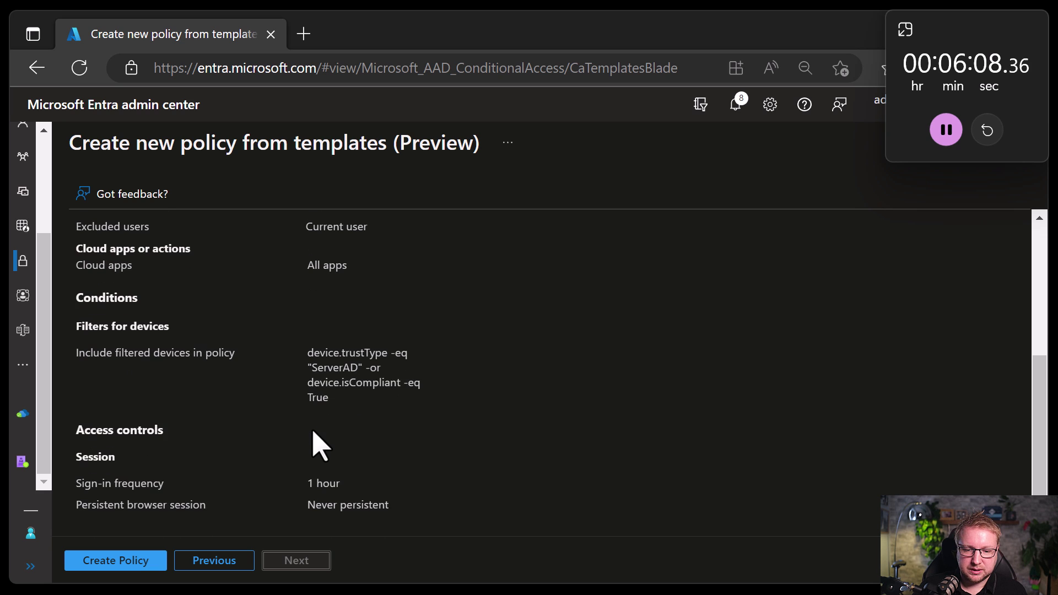
scroll(318, 445, up, 1)
scroll(316, 444, up, 1)
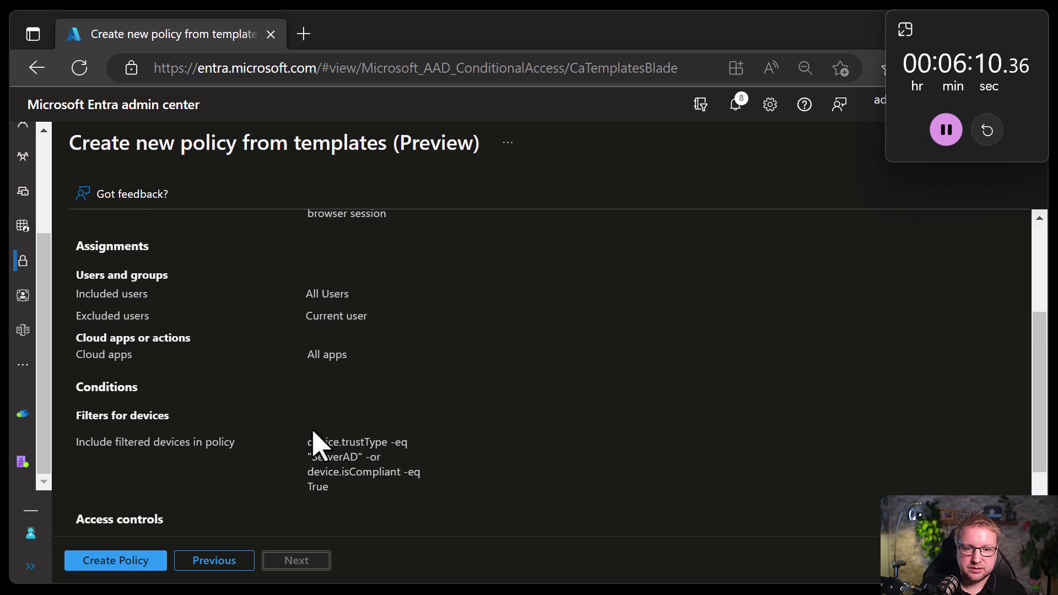
scroll(319, 442, down, 2)
click(130, 570)
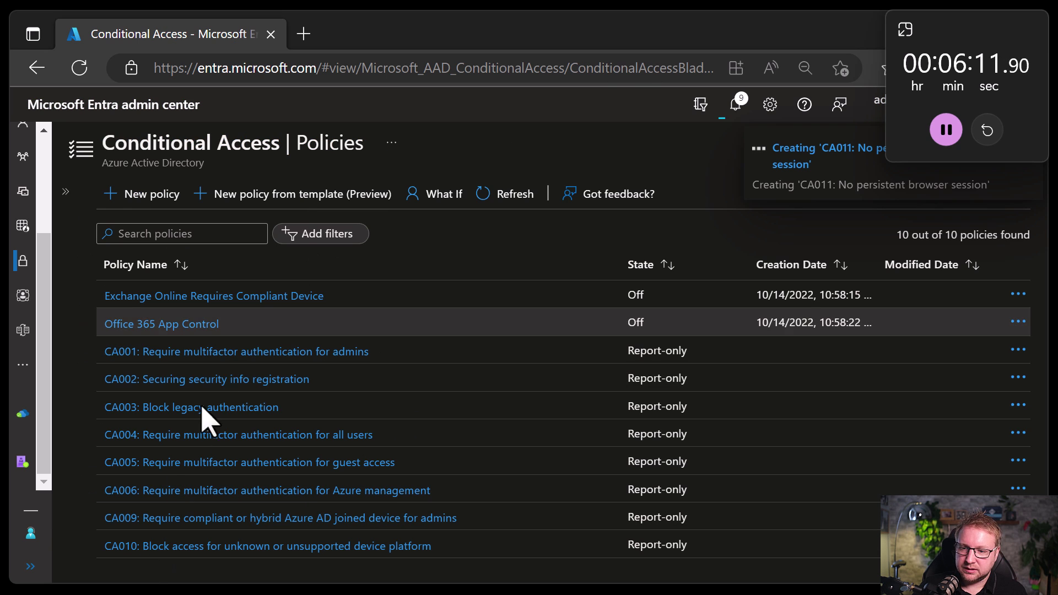
Create CA012 'Require approved client apps and app protection' from the Devices templates in Report-only.
click(301, 199)
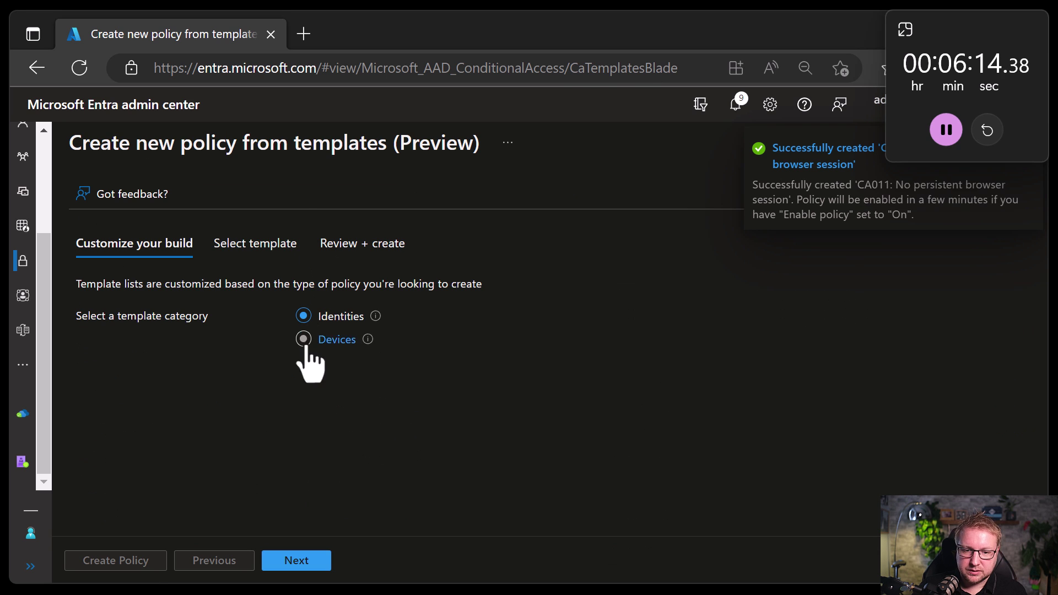
click(306, 343)
click(301, 560)
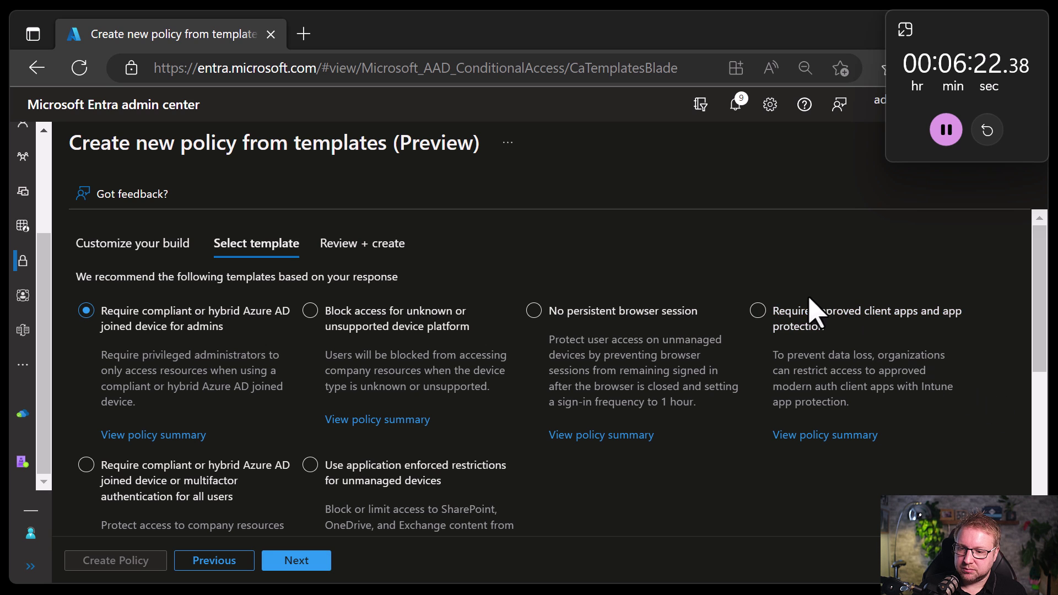
click(789, 328)
click(300, 560)
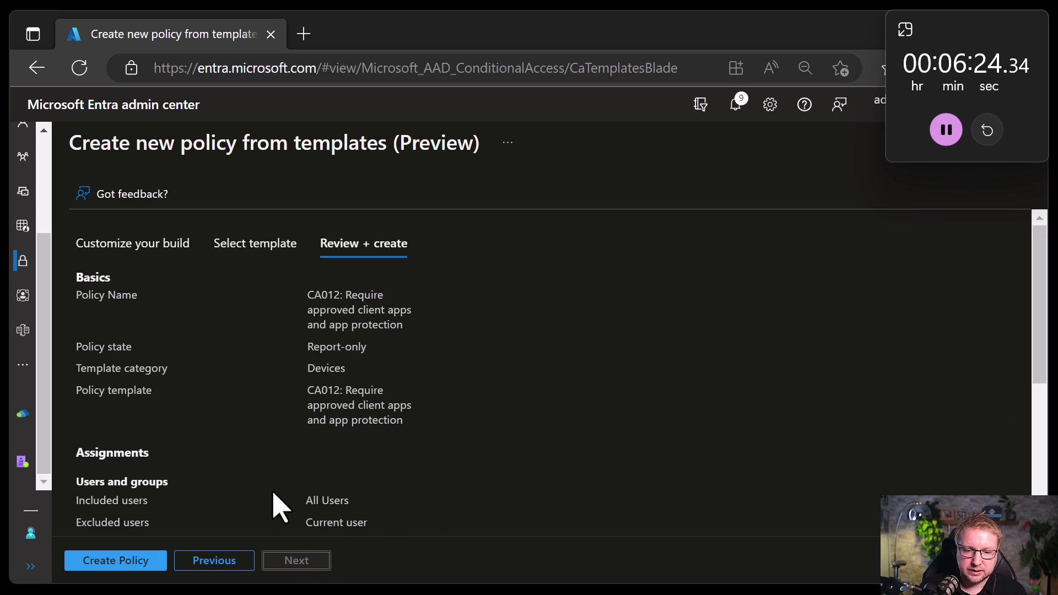
scroll(275, 501, down, 5)
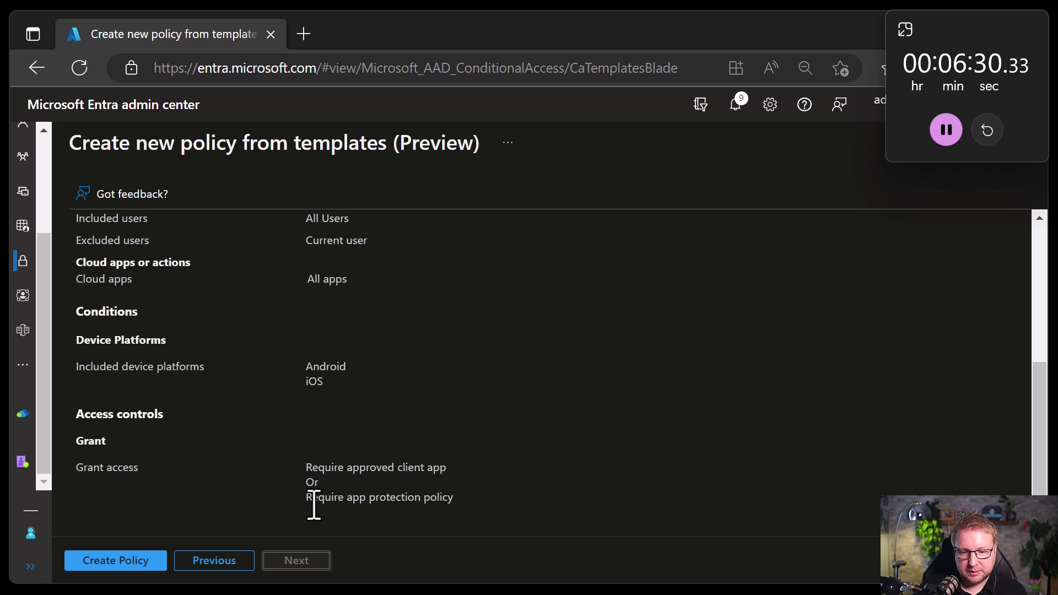
click(135, 562)
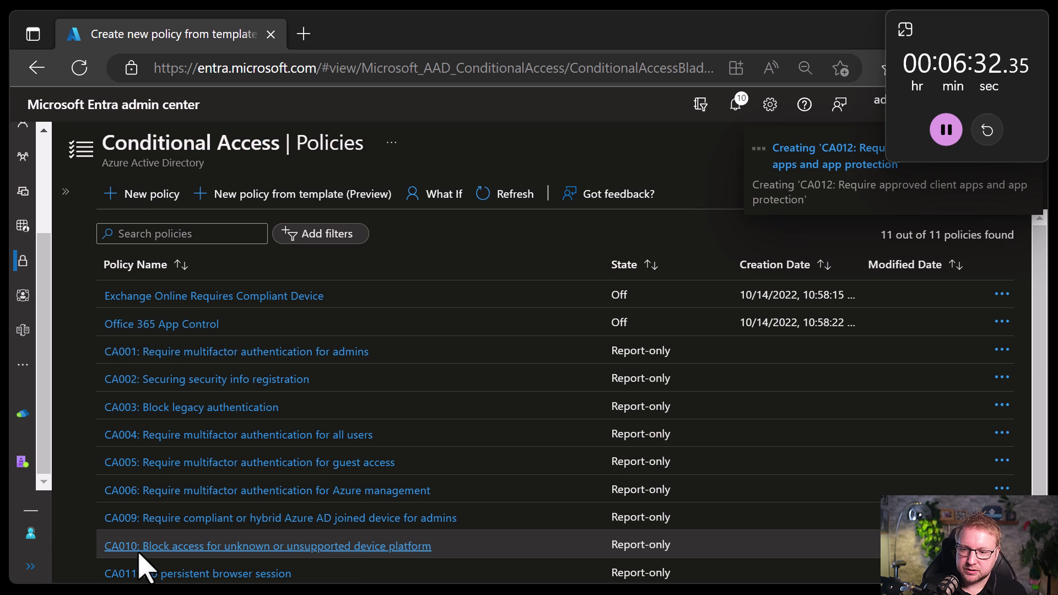
Start a new template policy and pick 'Require compliant or hybrid Azure AD joined device or MFA for all users'.
click(251, 196)
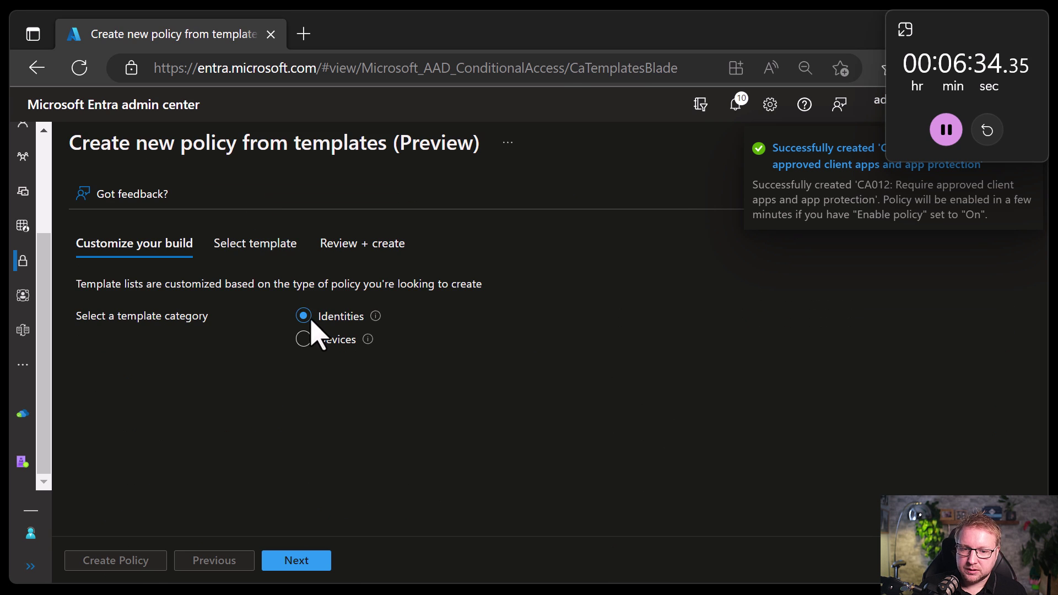
click(296, 560)
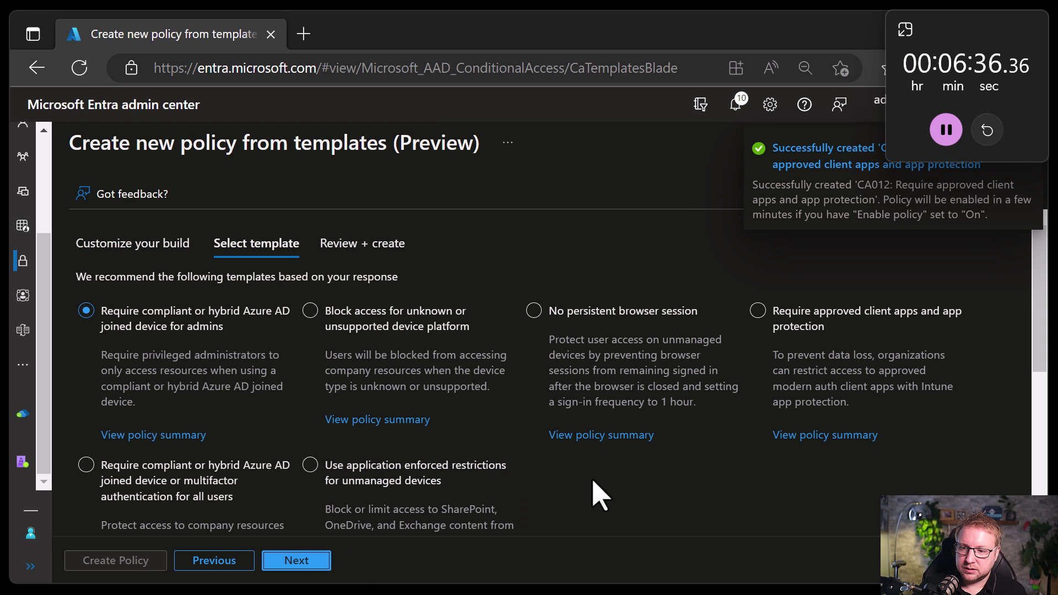
scroll(591, 496, down, 2)
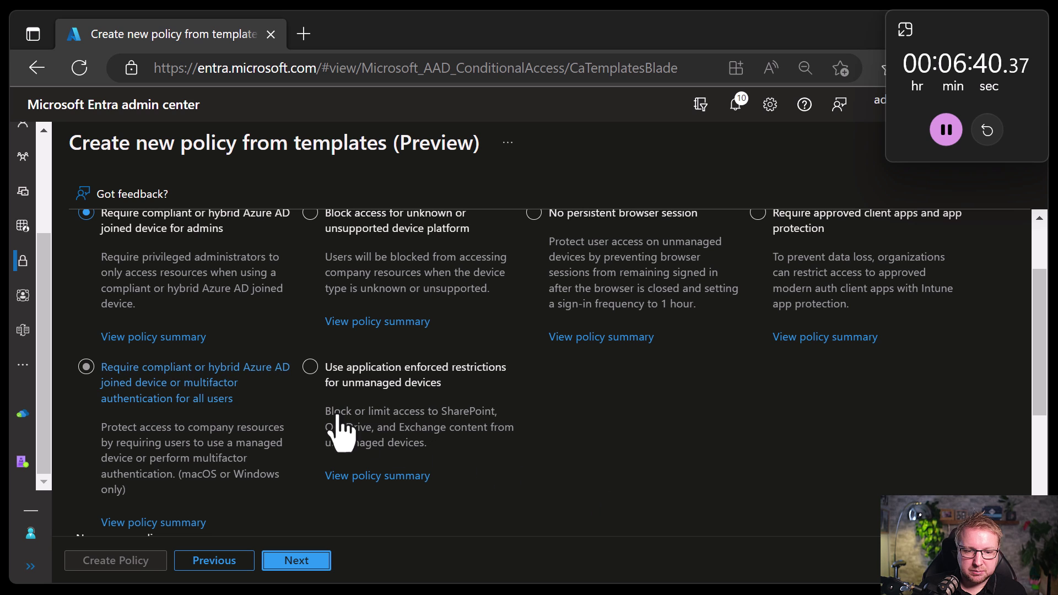
click(207, 393)
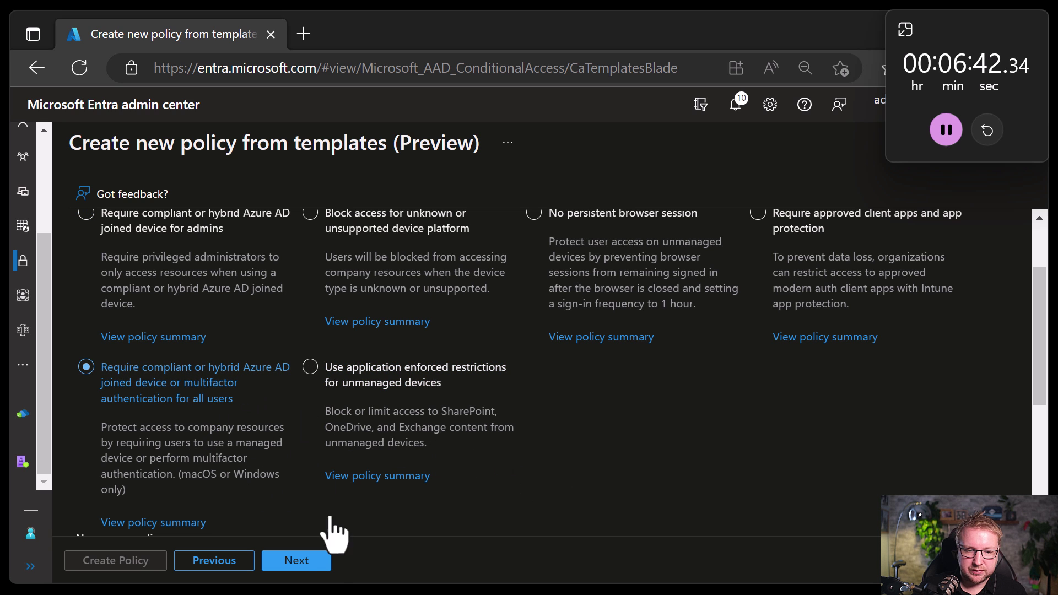
scroll(270, 487, down, 1)
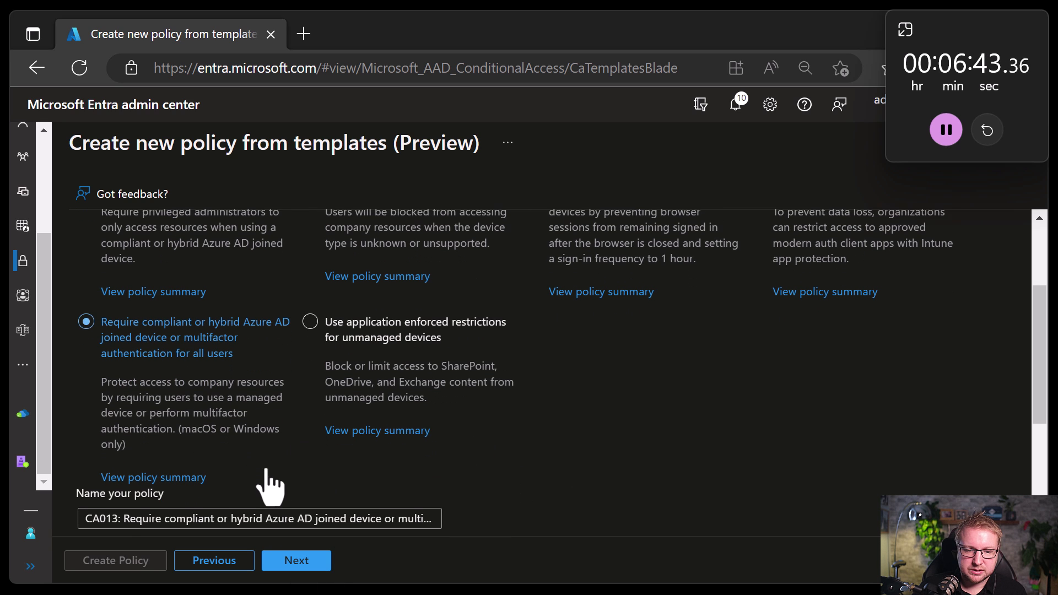
Review the CA013 policy's device requirement settings and create the policy.
click(297, 564)
scroll(380, 512, down, 3)
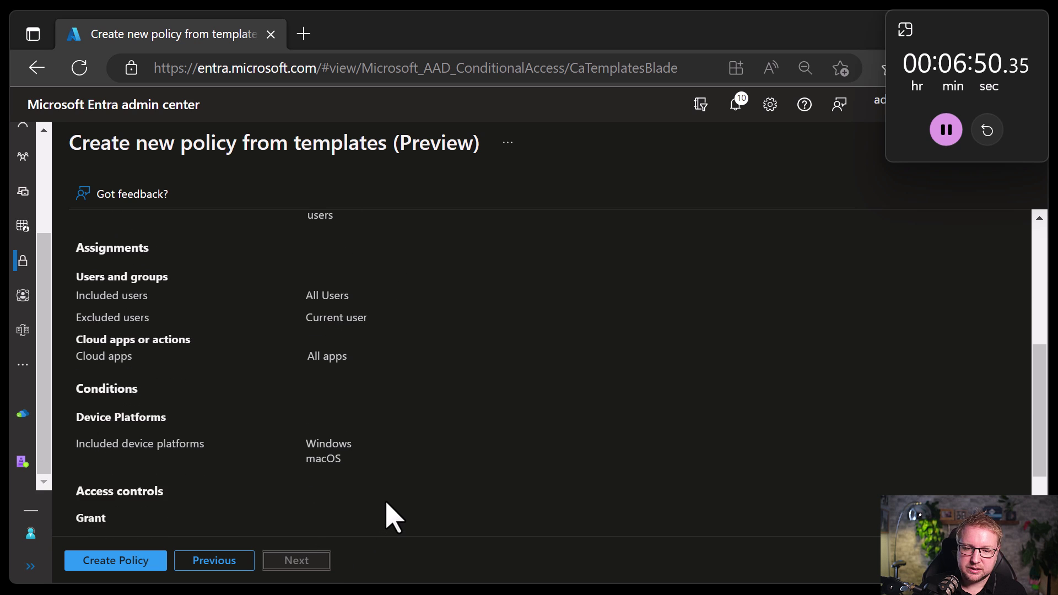
scroll(392, 517, down, 2)
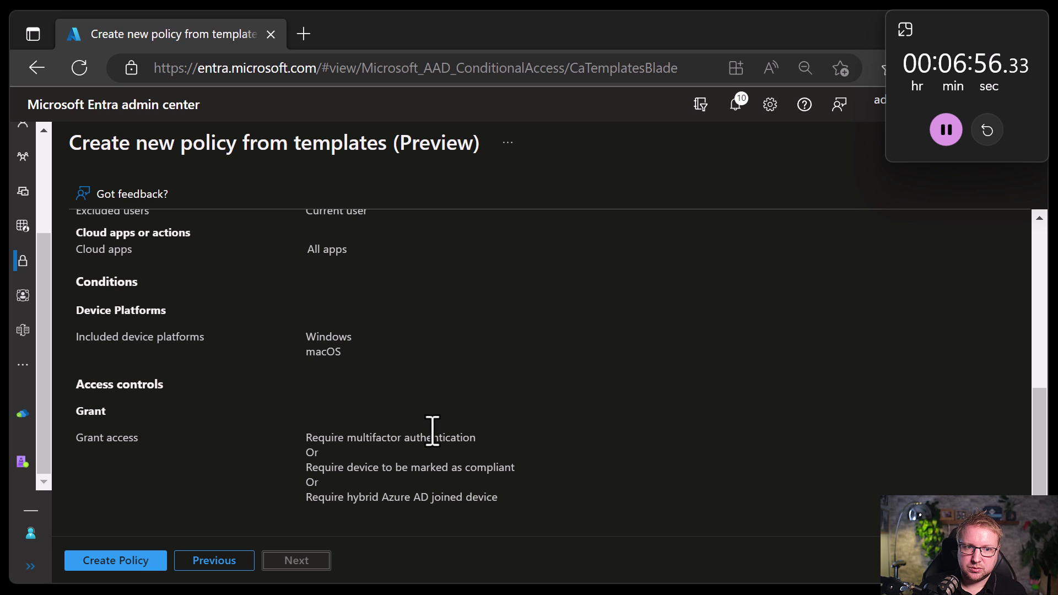
drag(473, 496, 306, 499)
click(352, 435)
click(381, 477)
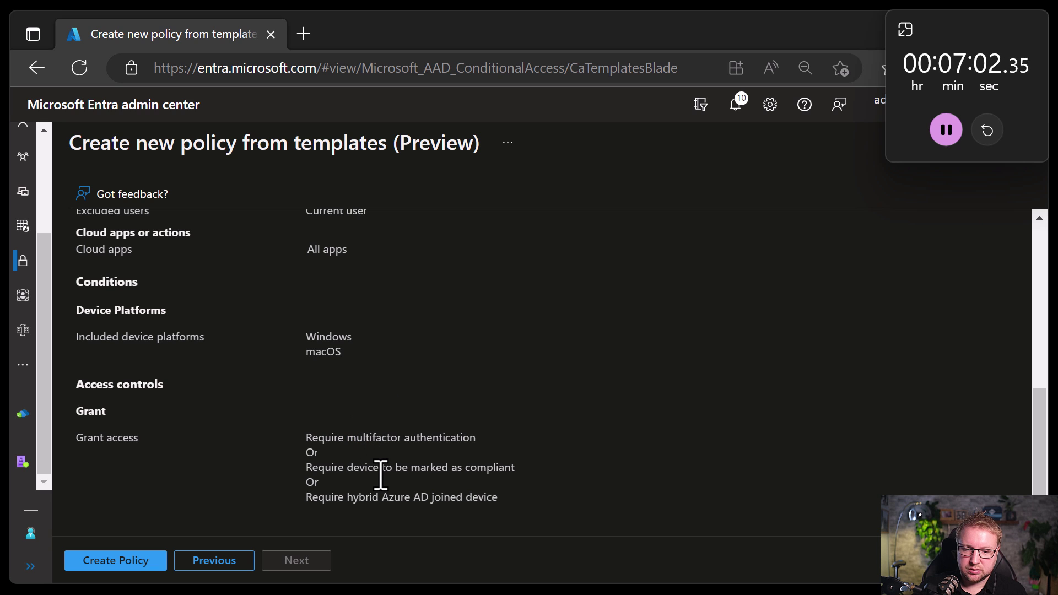
click(159, 566)
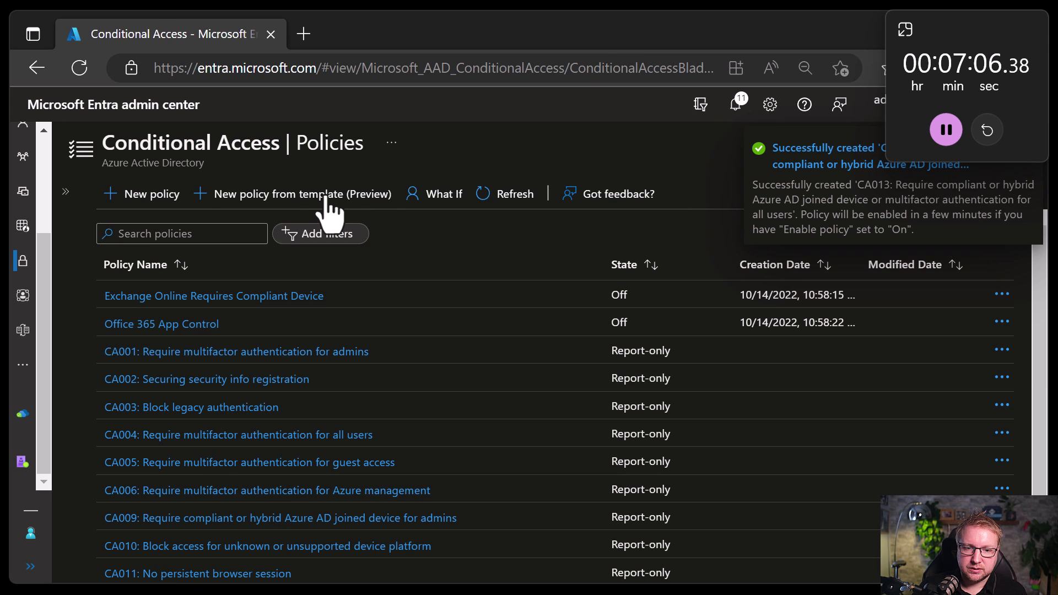
Create CA014 'Use application enforced restrictions for unmanaged devices' from the Devices templates.
click(326, 199)
click(337, 340)
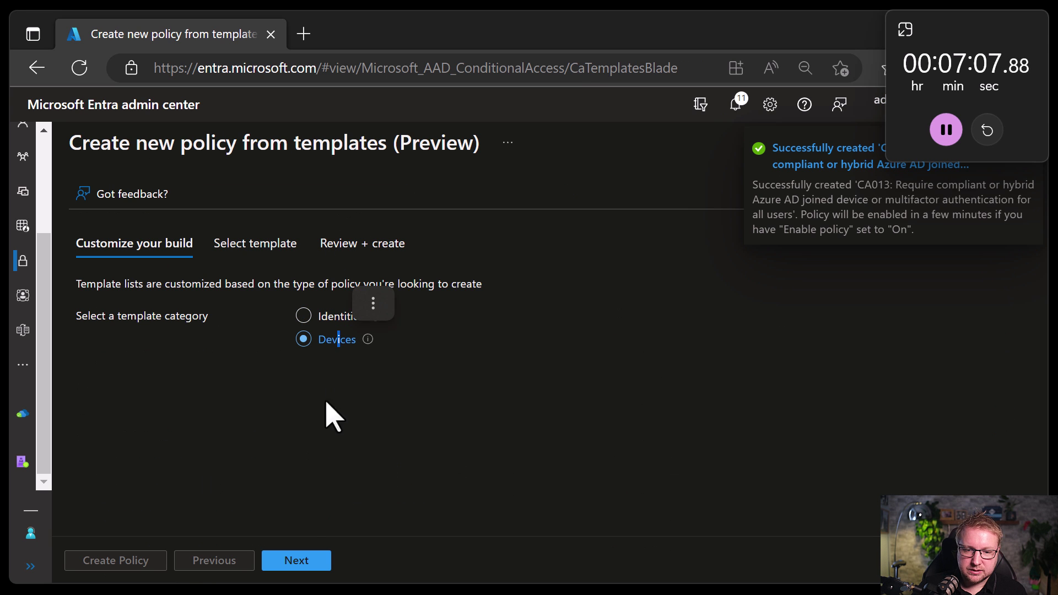
click(292, 574)
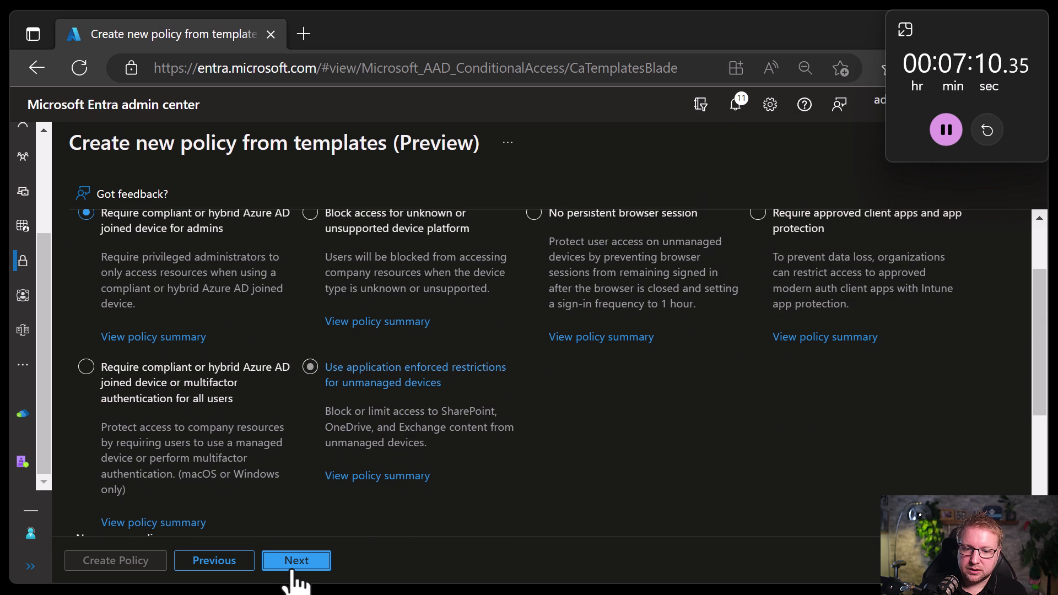
click(421, 383)
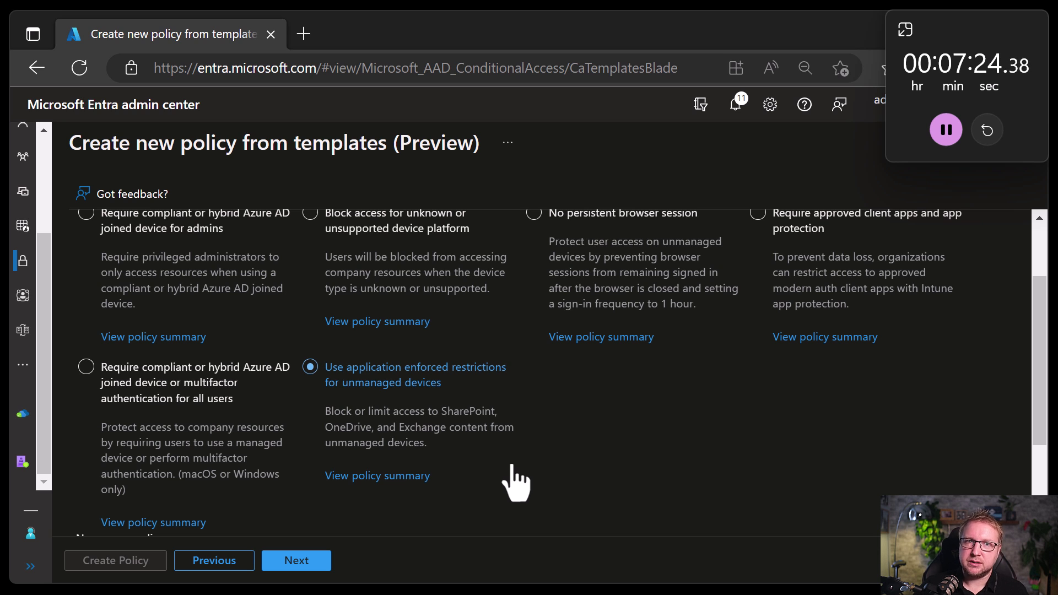
scroll(413, 477, down, 2)
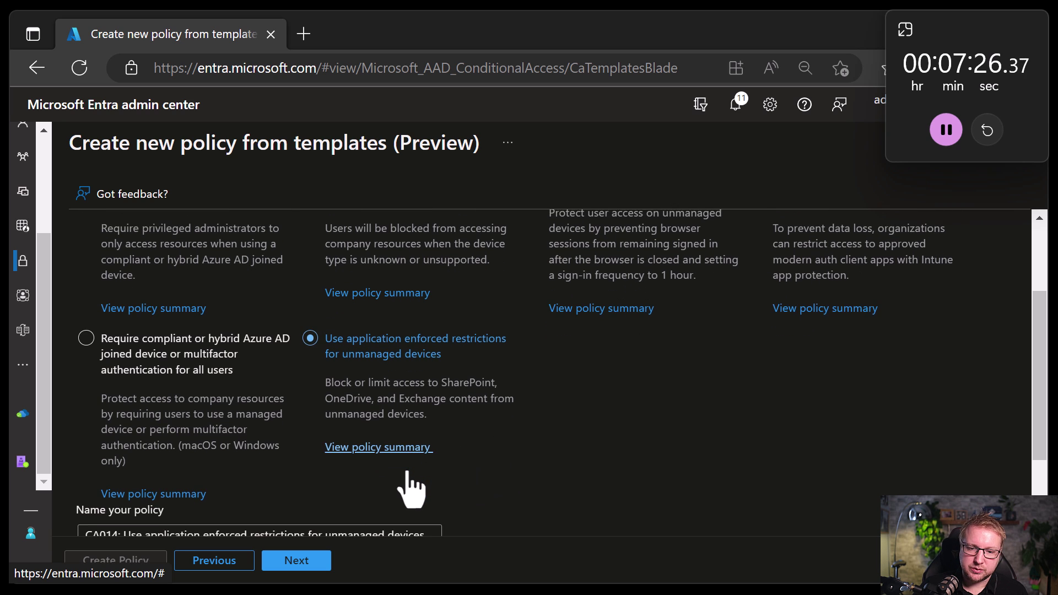
click(303, 564)
click(143, 565)
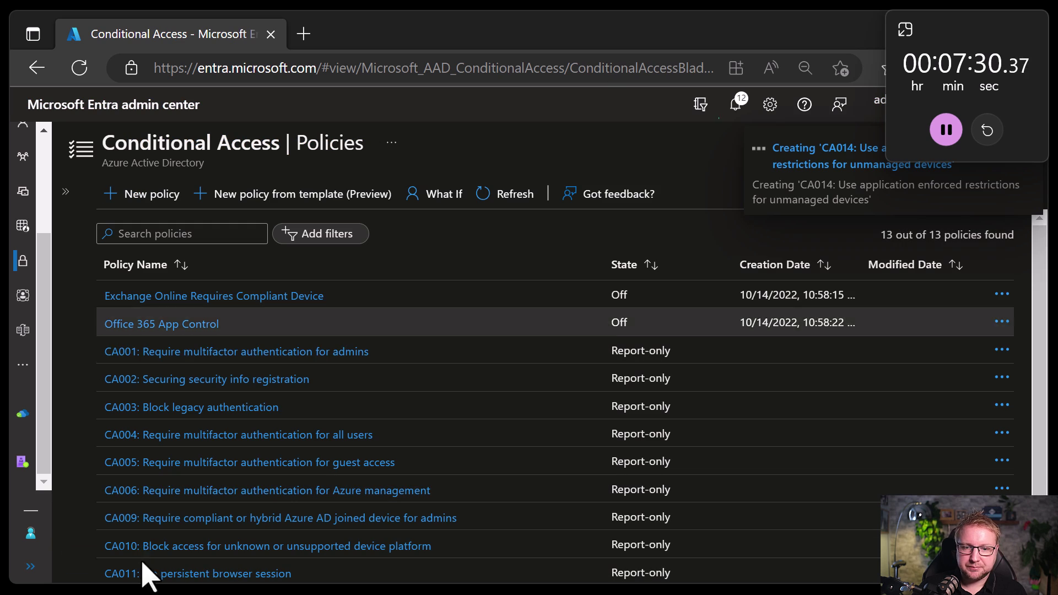
Scroll down the CA001 policy to its Access controls and Enable policy settings.
scroll(775, 441, down, 1)
scroll(771, 433, down, 2)
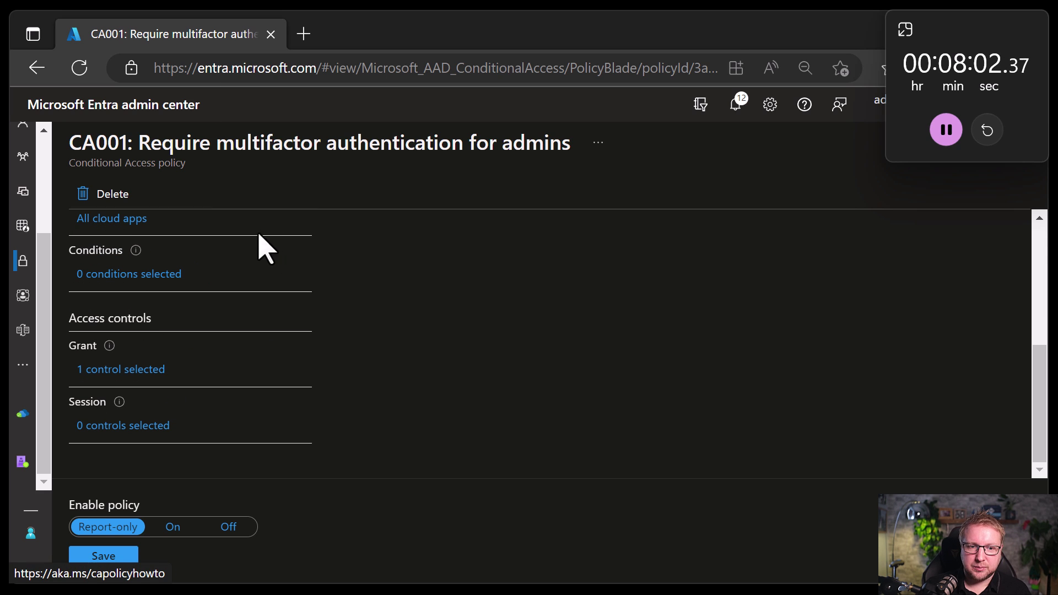
Leave the open policy for the policies list, discarding its unsaved edits.
key(F5)
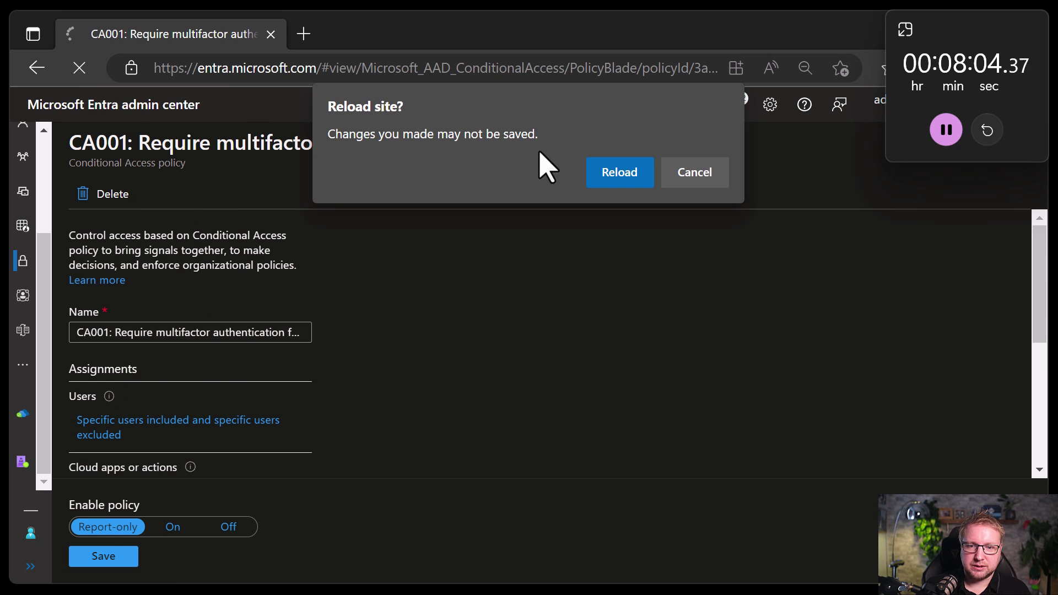
click(679, 175)
click(51, 66)
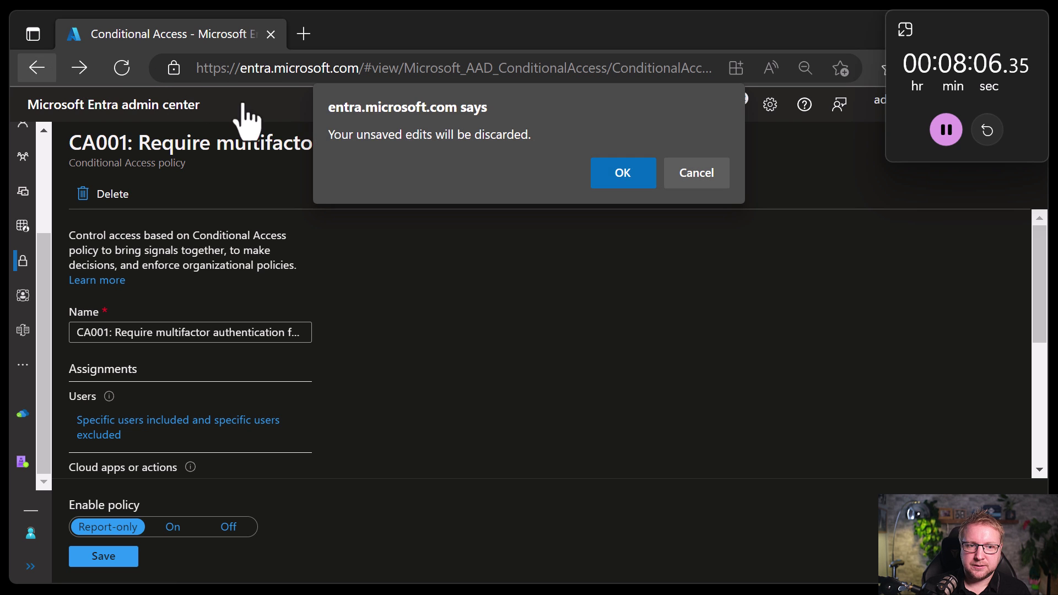
click(622, 174)
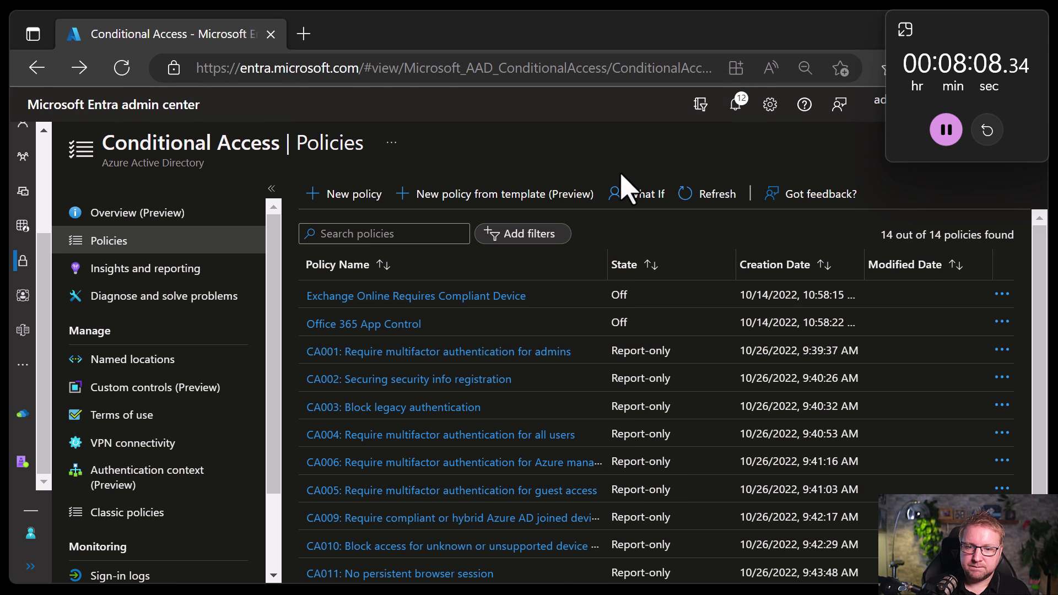
Open CA003, toggle it to On and back to Report-only, then leave without saving.
click(439, 411)
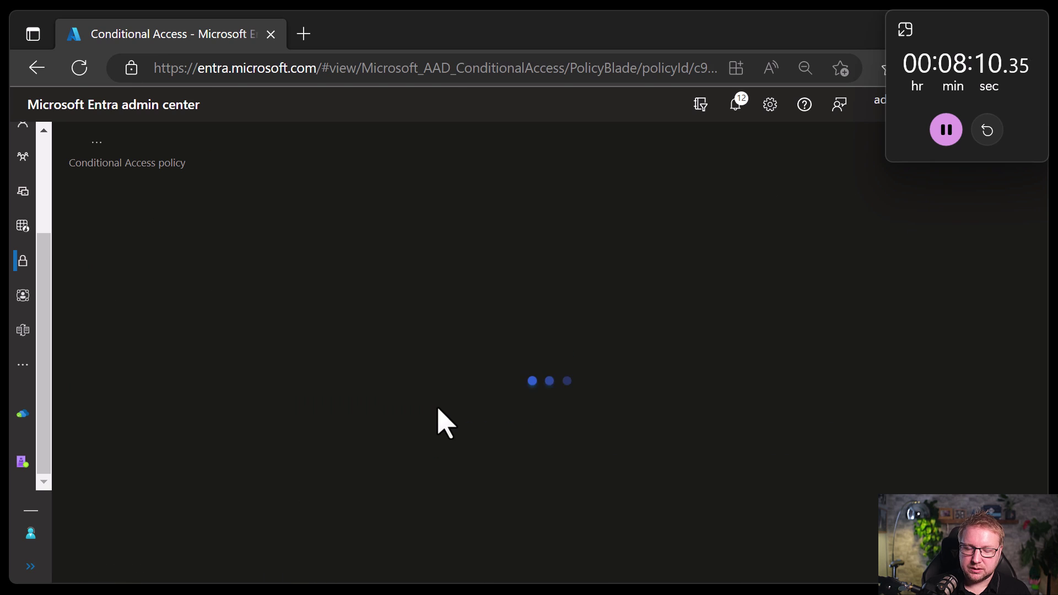
scroll(413, 417, down, 4)
scroll(317, 408, down, 1)
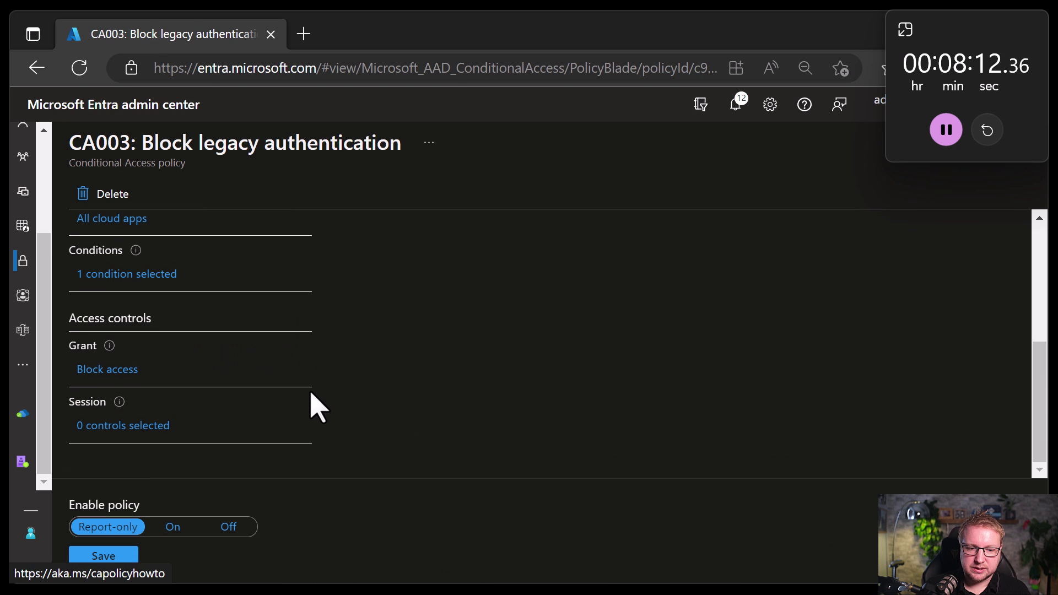
click(175, 527)
click(110, 529)
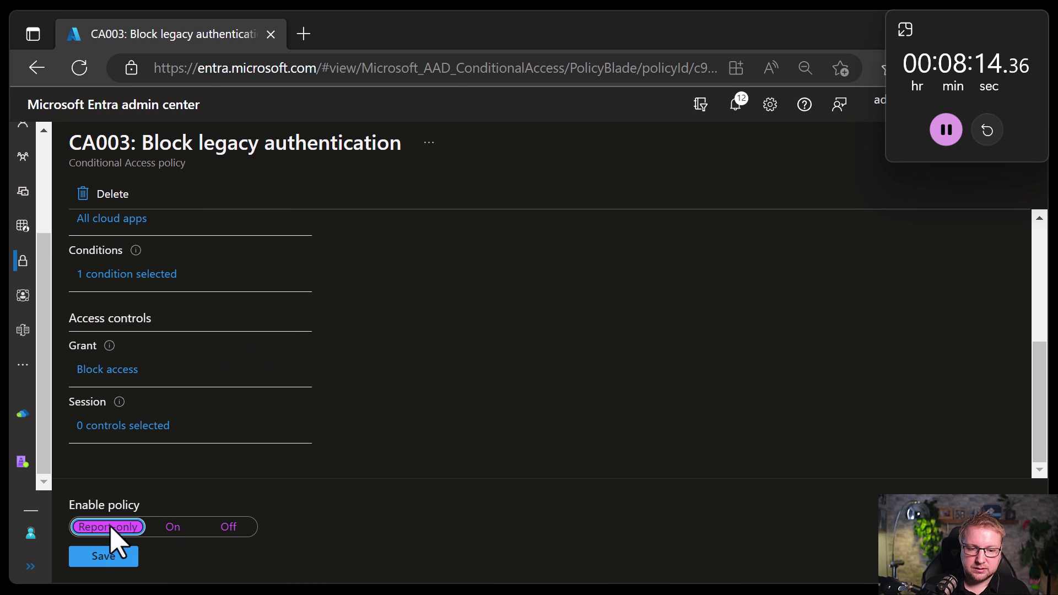
click(36, 69)
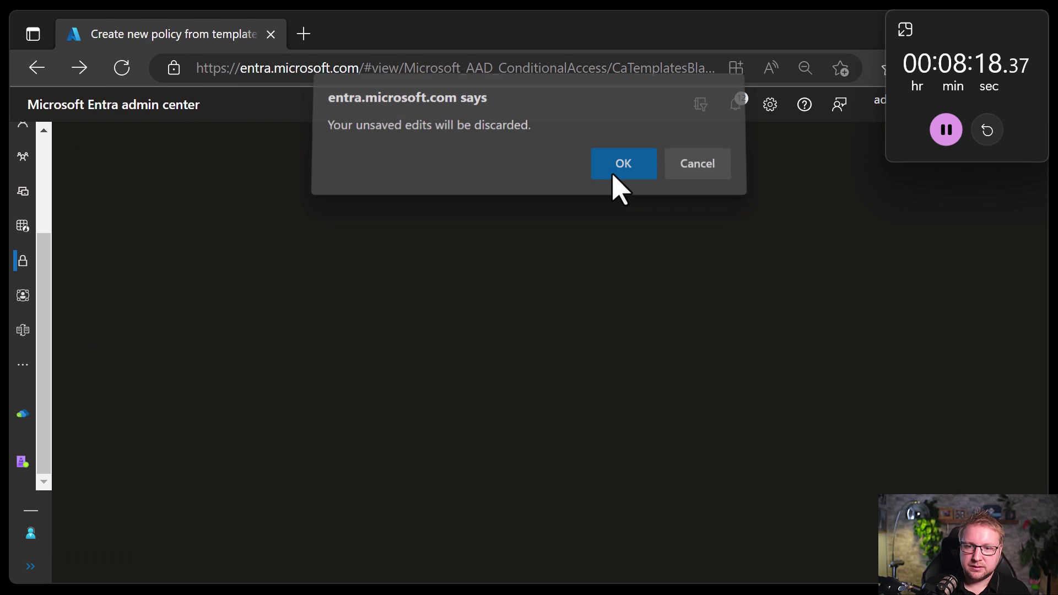
click(615, 176)
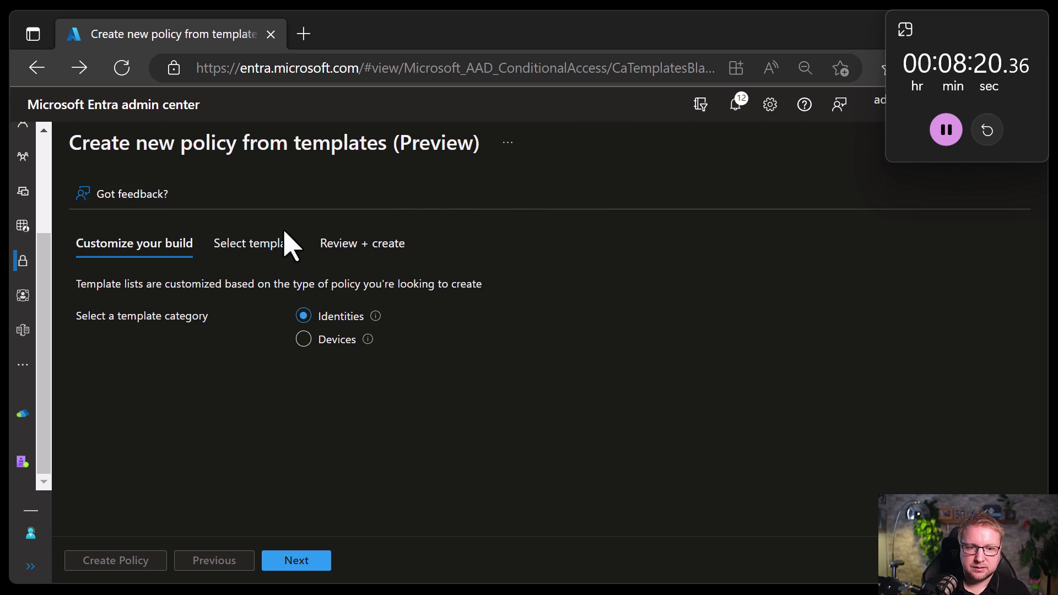
click(36, 69)
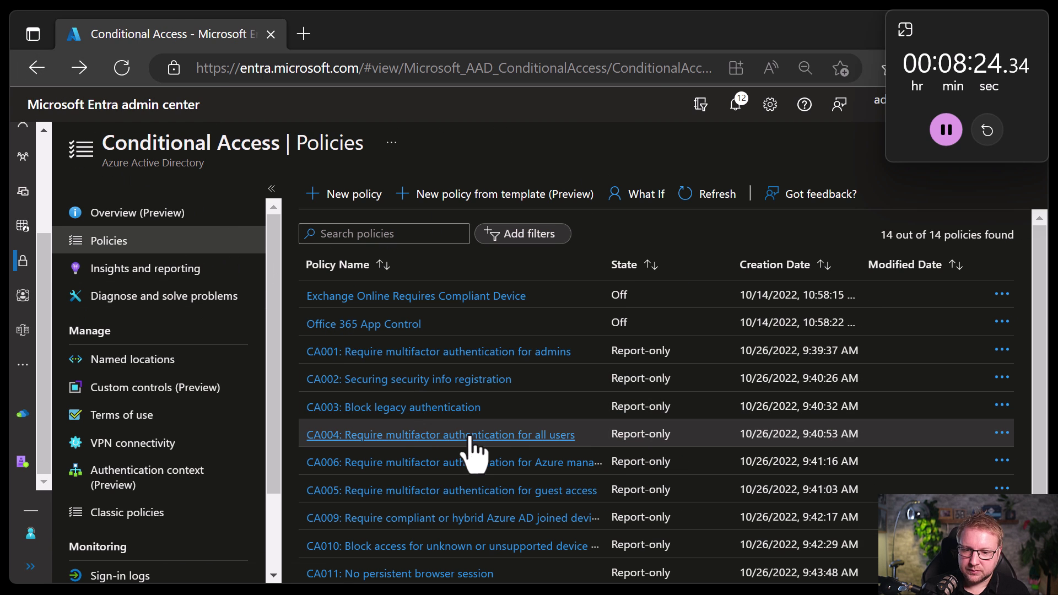
Switch CA004's Enable policy to Off and save the change.
click(470, 436)
scroll(305, 431, down, 4)
drag(80, 527, 173, 528)
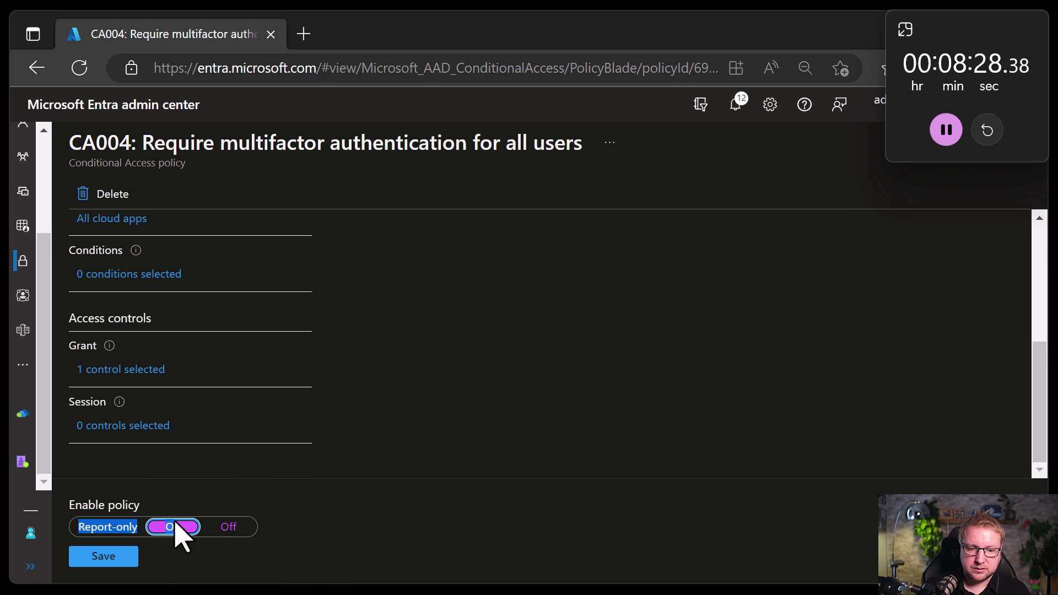
click(123, 529)
click(173, 528)
click(229, 528)
click(133, 556)
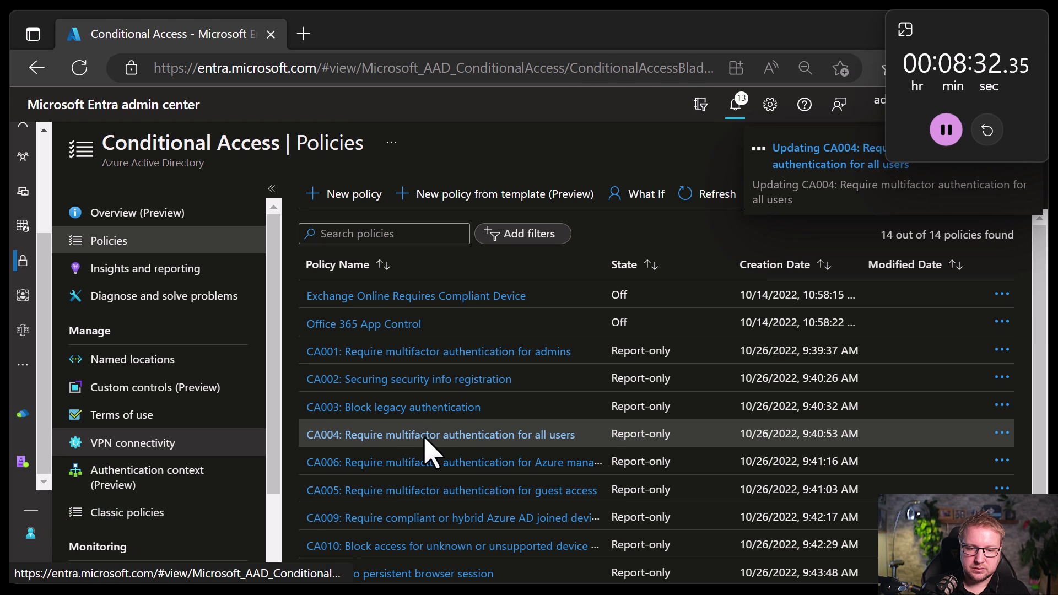
Reopen CA004, set it back to Report-only and save.
click(432, 447)
scroll(255, 461, down, 5)
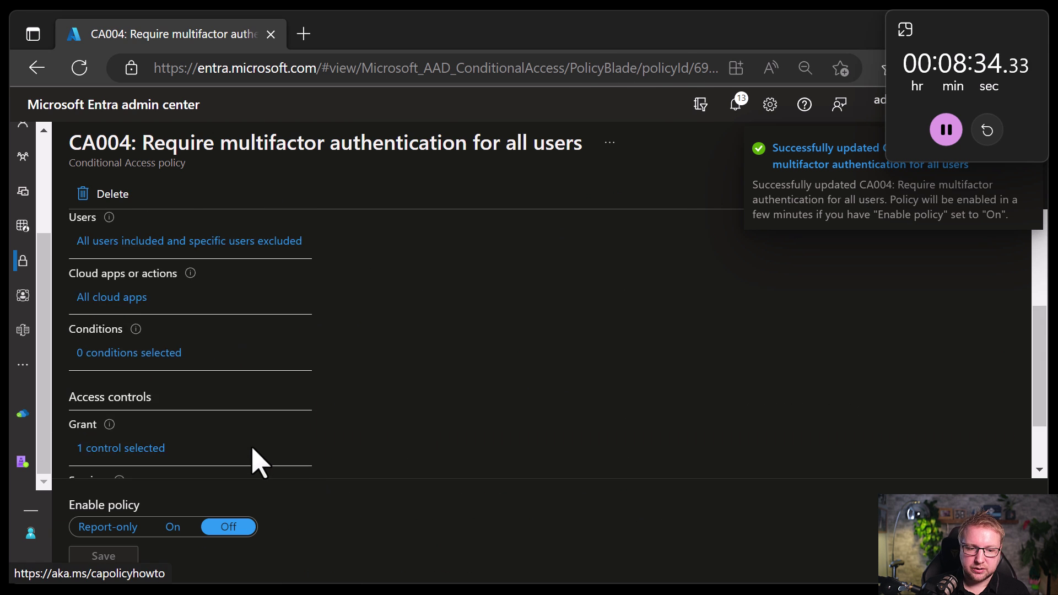
click(111, 528)
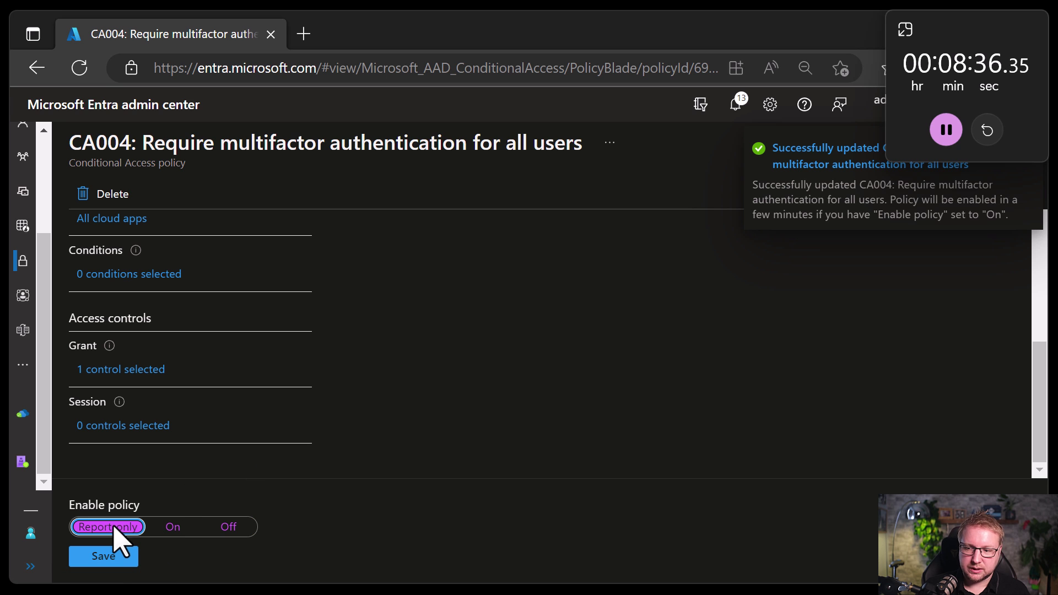
click(103, 556)
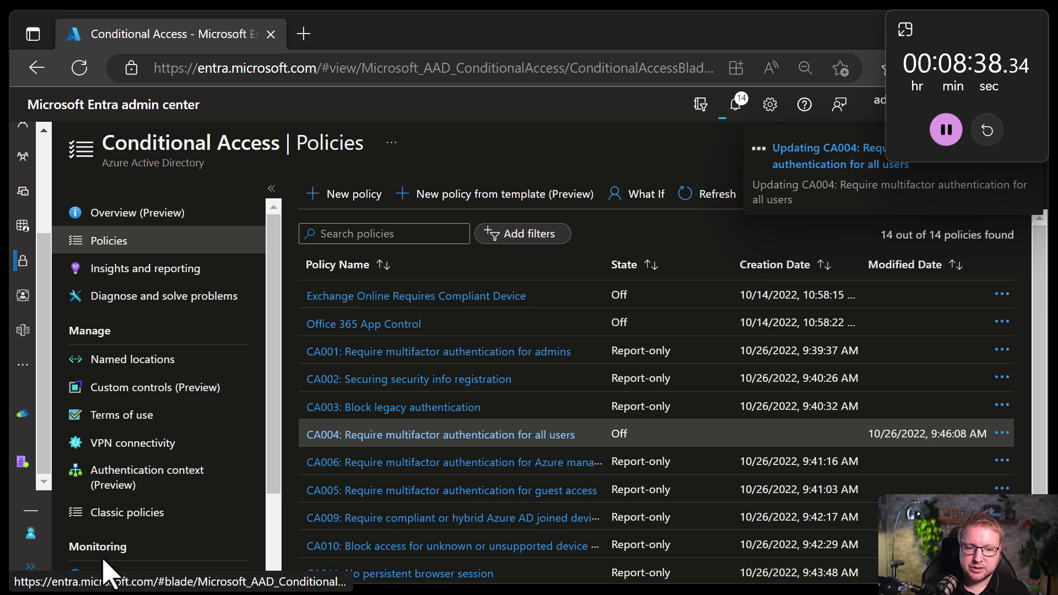
Open the Azure portal home page in a new browser tab.
click(303, 34)
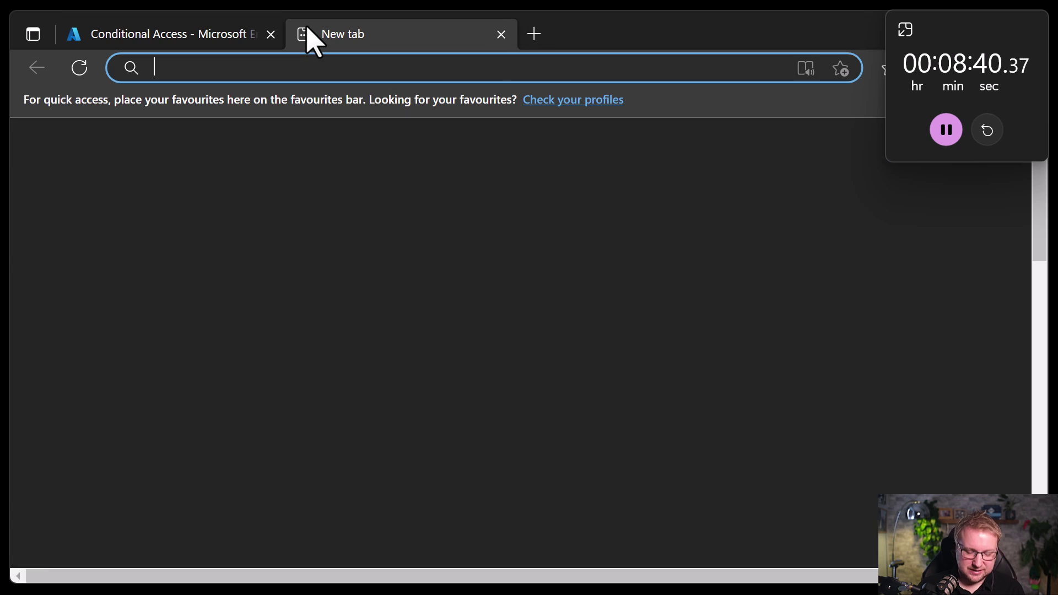
text(a)
key(BackSpace)
text(pot)
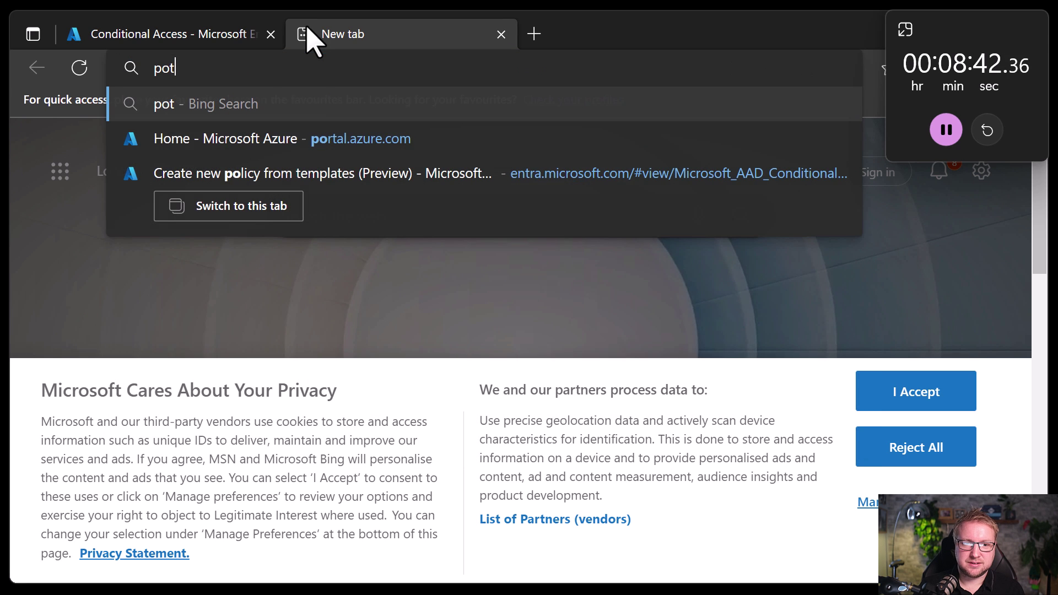
key(BackSpace)
text(rtal.azure.com)
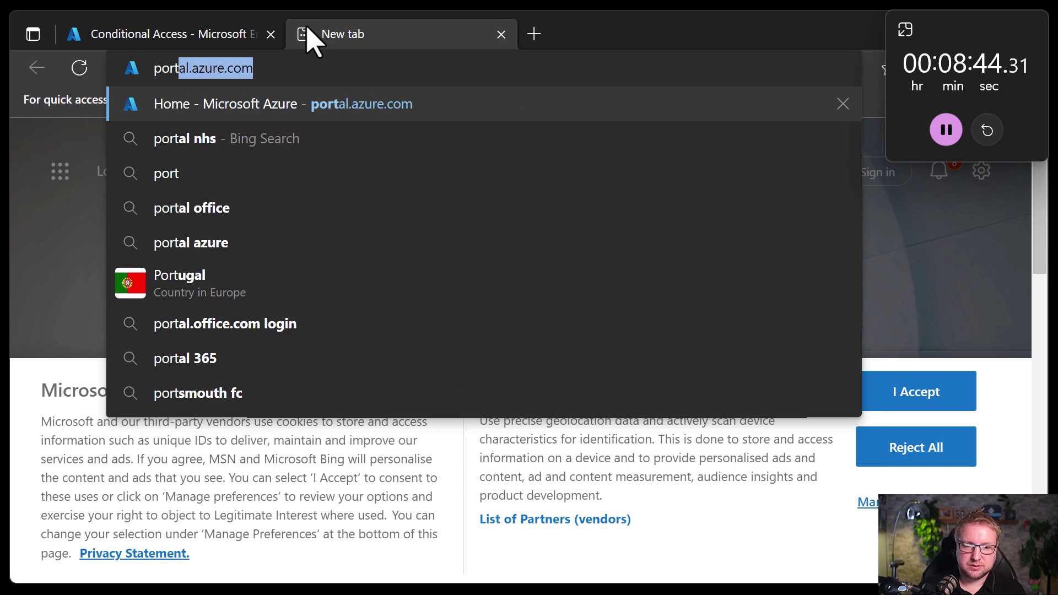
click(387, 108)
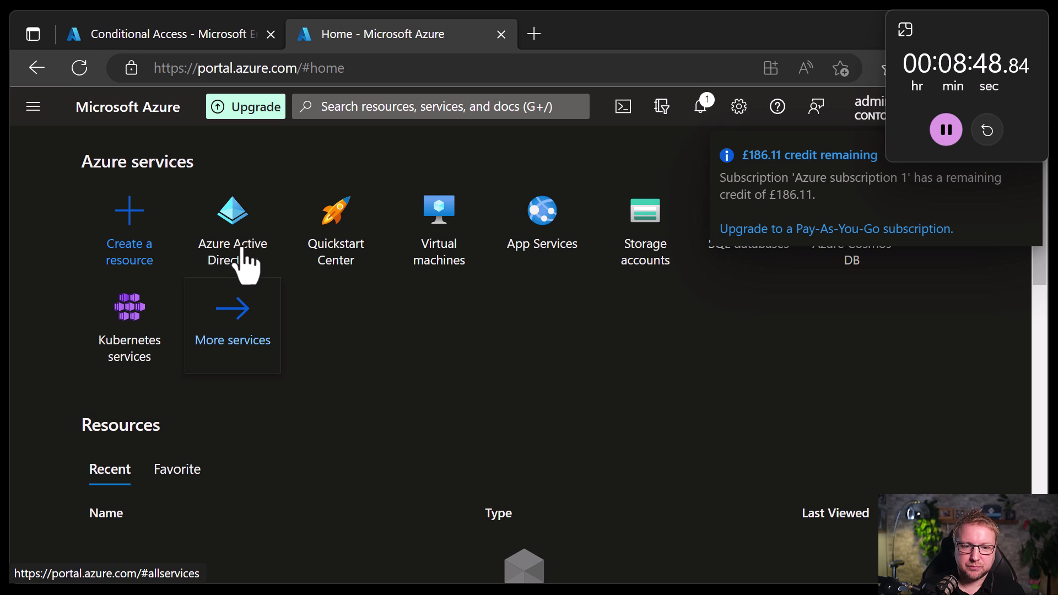
Go to Azure Active Directory's Security section and open Conditional Access.
click(244, 262)
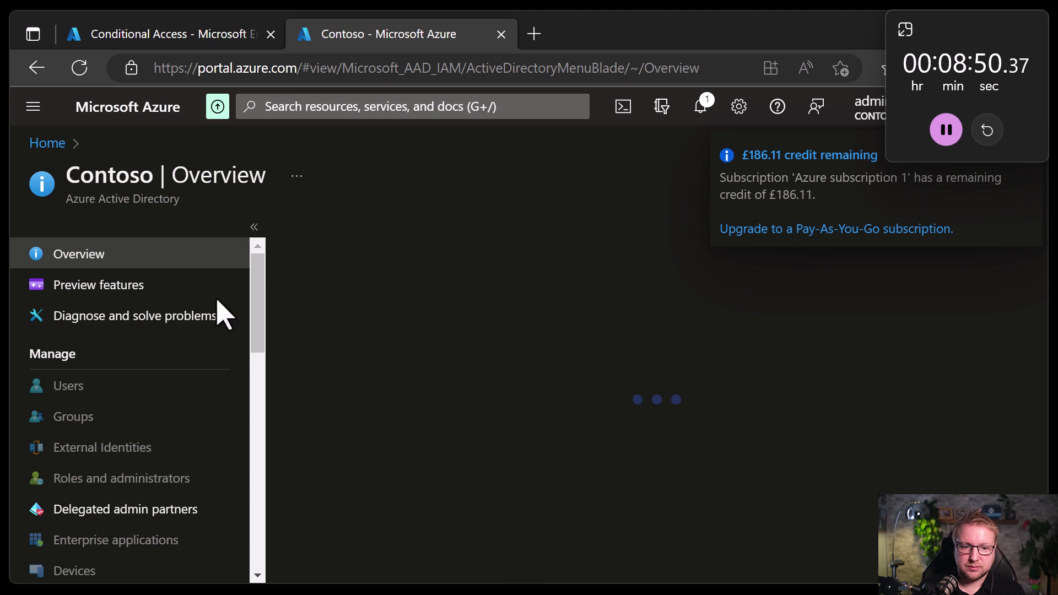
scroll(138, 493, down, 6)
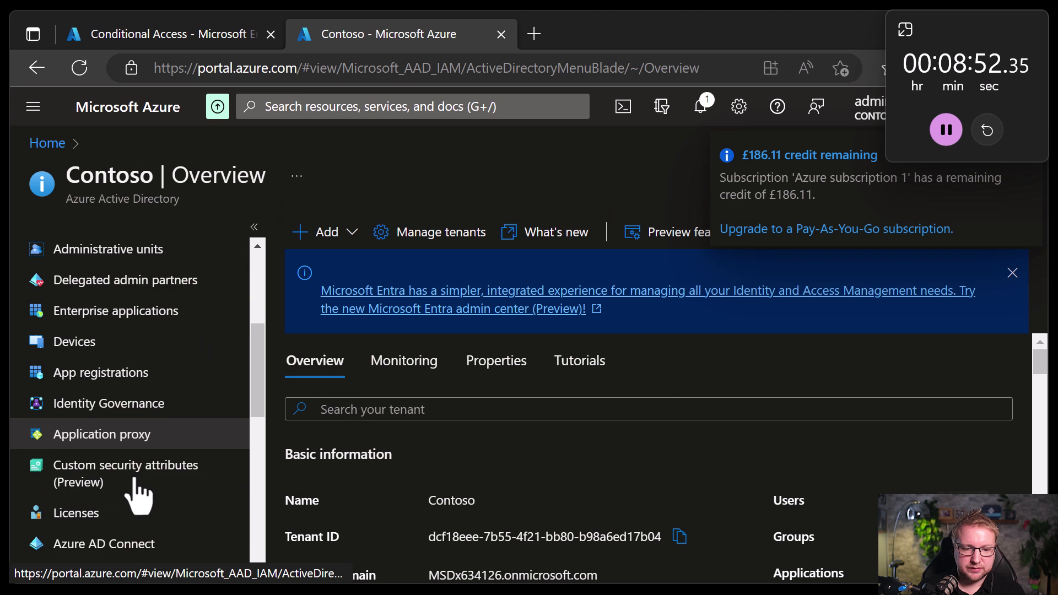
scroll(135, 490, down, 5)
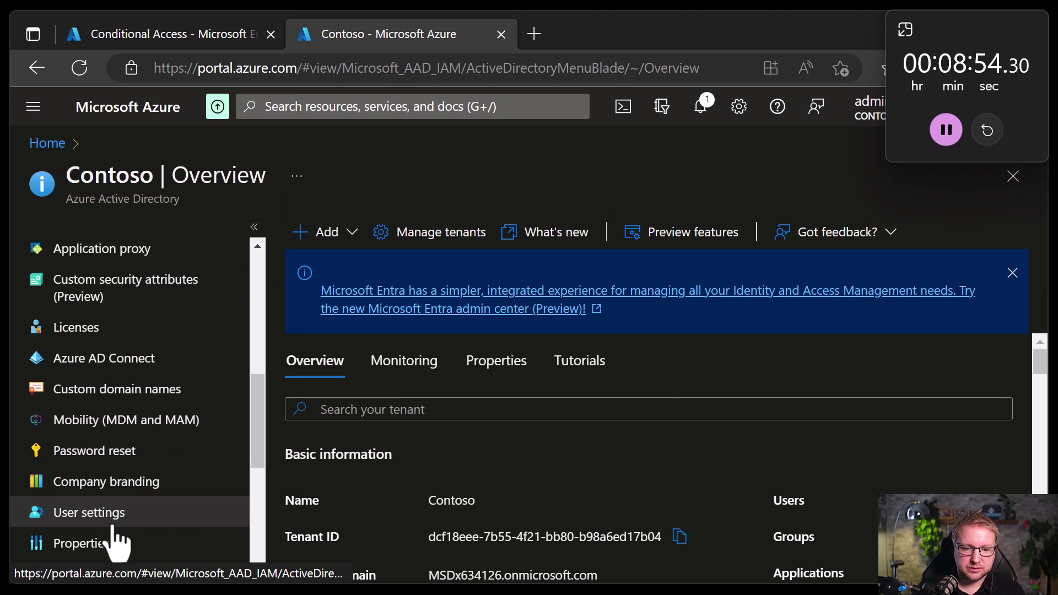
click(105, 549)
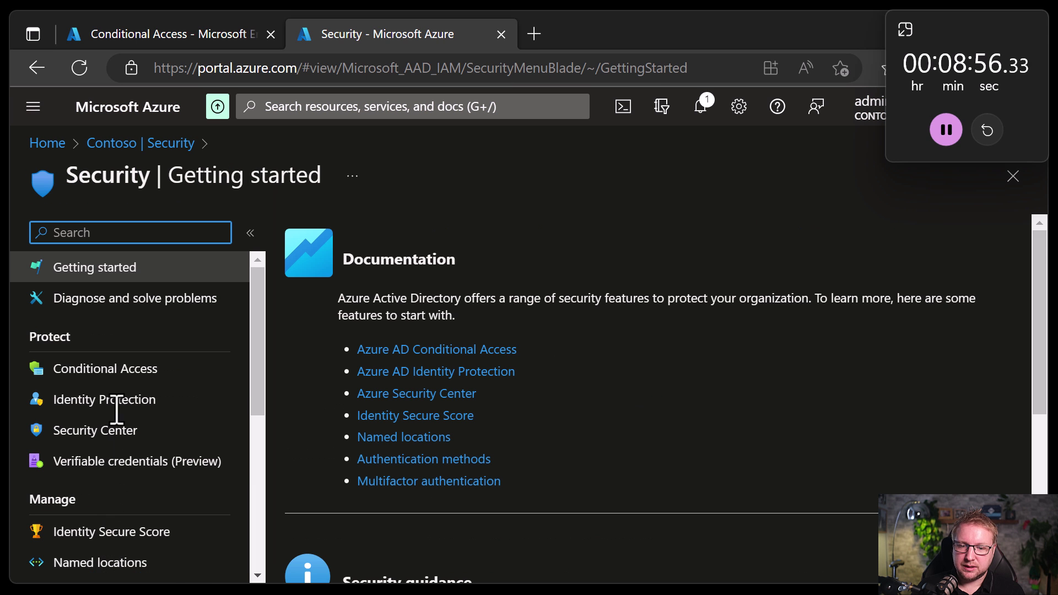
click(113, 377)
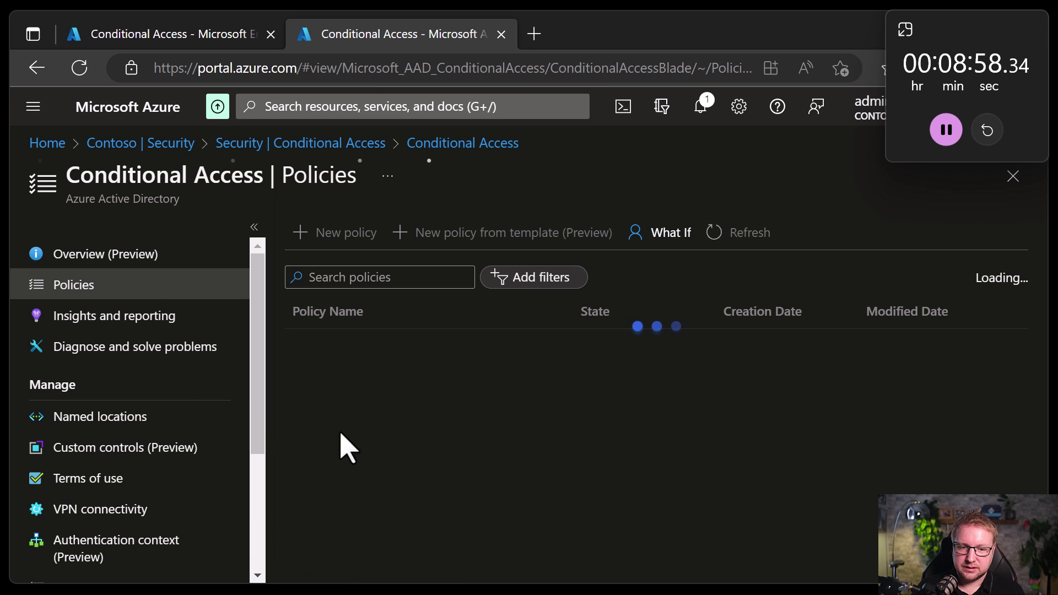
Open CA004 in the Azure portal, switch it Off and save.
scroll(421, 465, down, 3)
scroll(416, 449, down, 1)
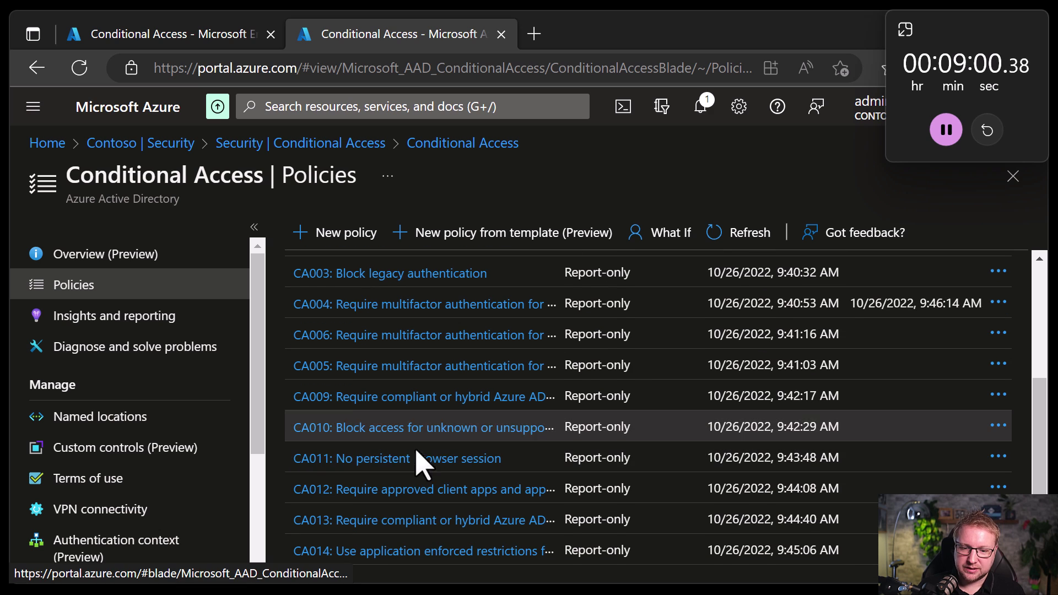
scroll(444, 422, up, 2)
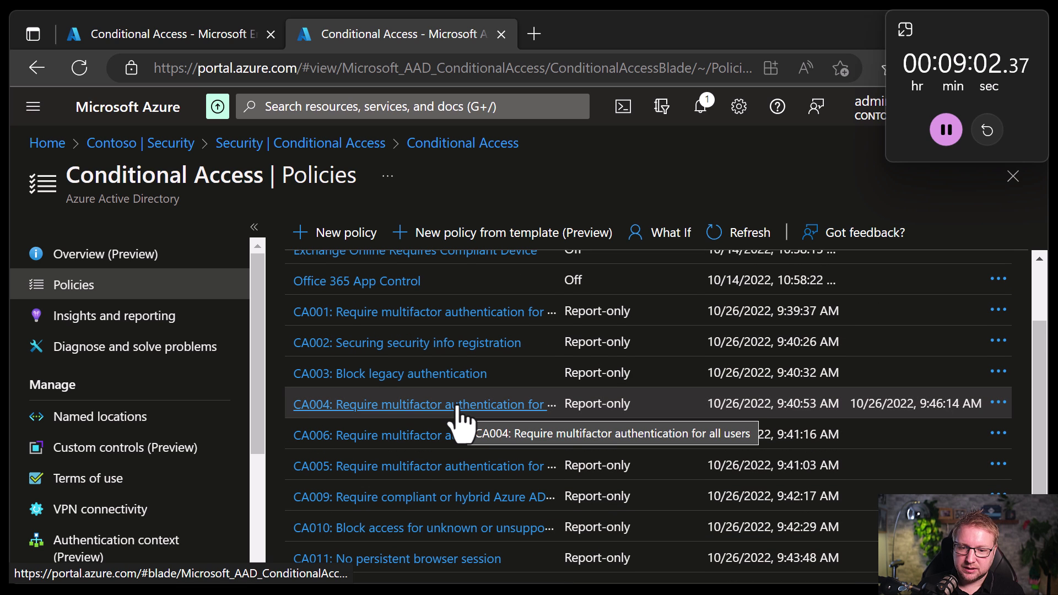
click(456, 405)
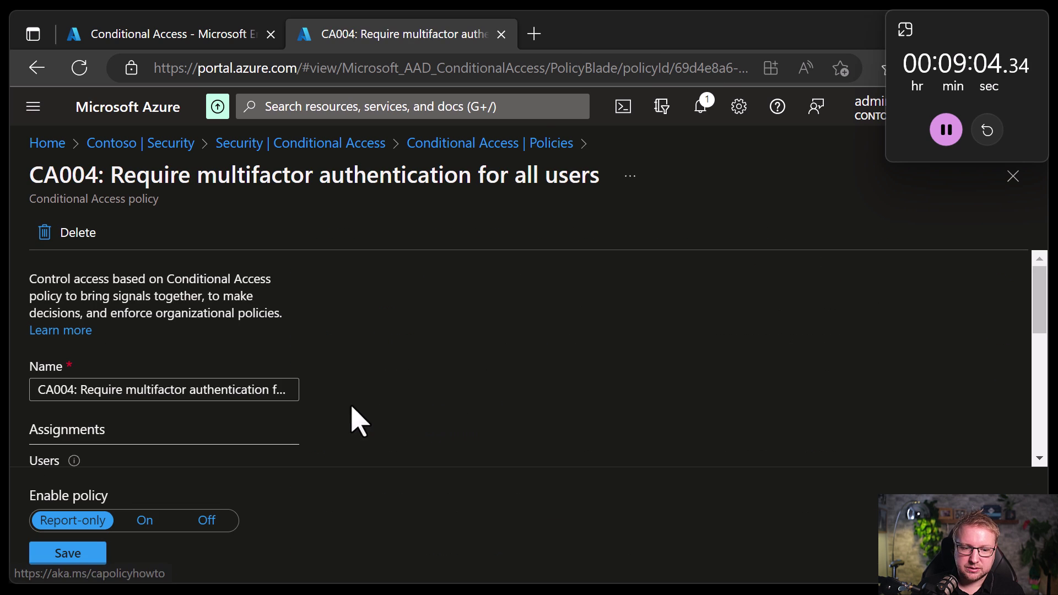
scroll(334, 422, down, 4)
click(146, 521)
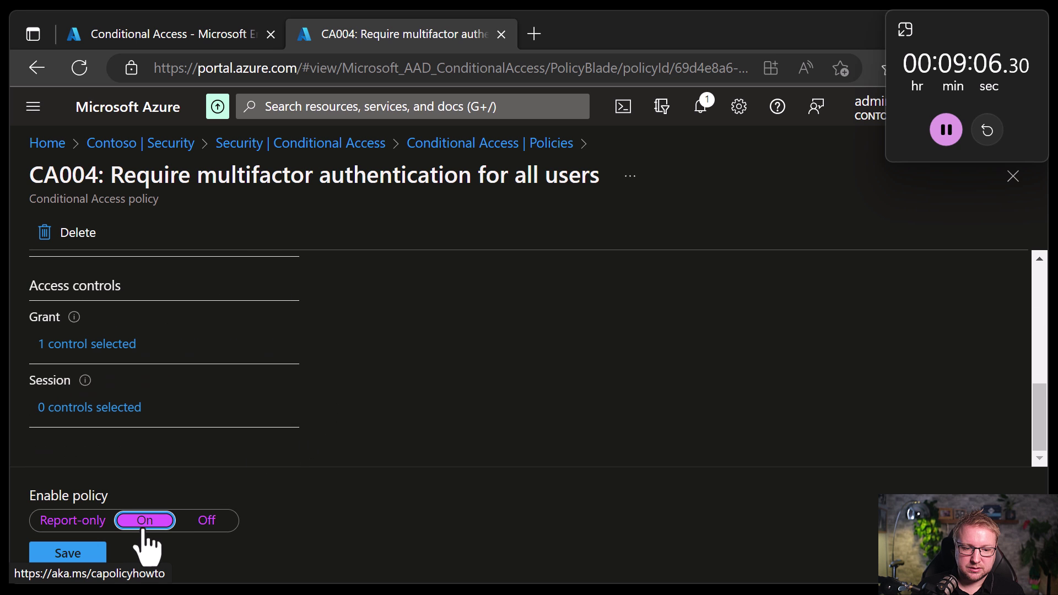
click(205, 520)
click(69, 553)
Reopen CA004 and set its Enable policy to Report-only.
scroll(342, 419, down, 3)
click(422, 303)
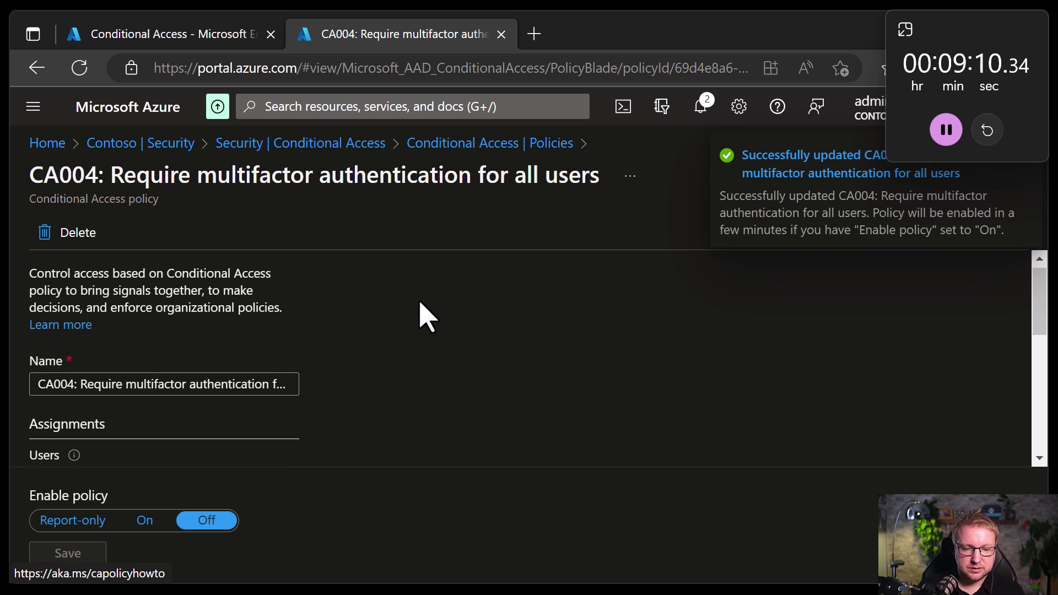
scroll(289, 405, down, 5)
click(77, 521)
scroll(298, 455, up, 2)
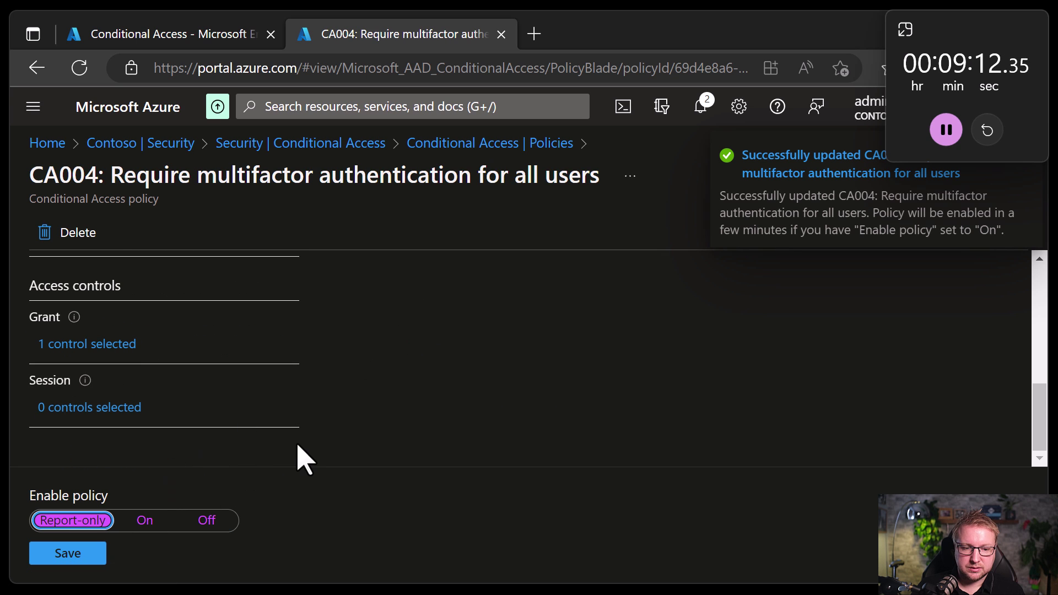
scroll(298, 456, down, 2)
scroll(268, 444, up, 4)
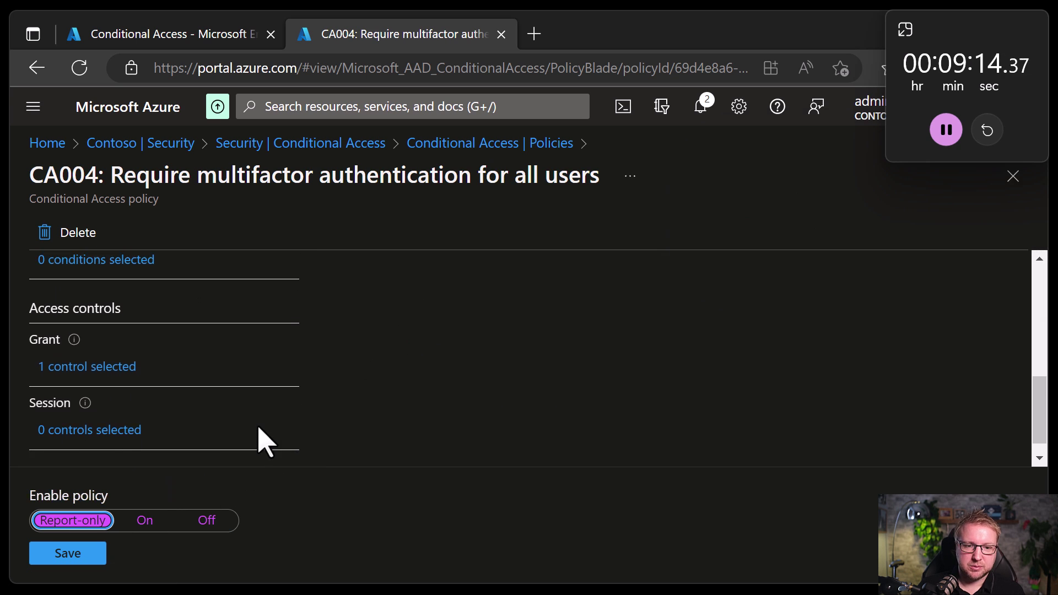
scroll(157, 435, down, 4)
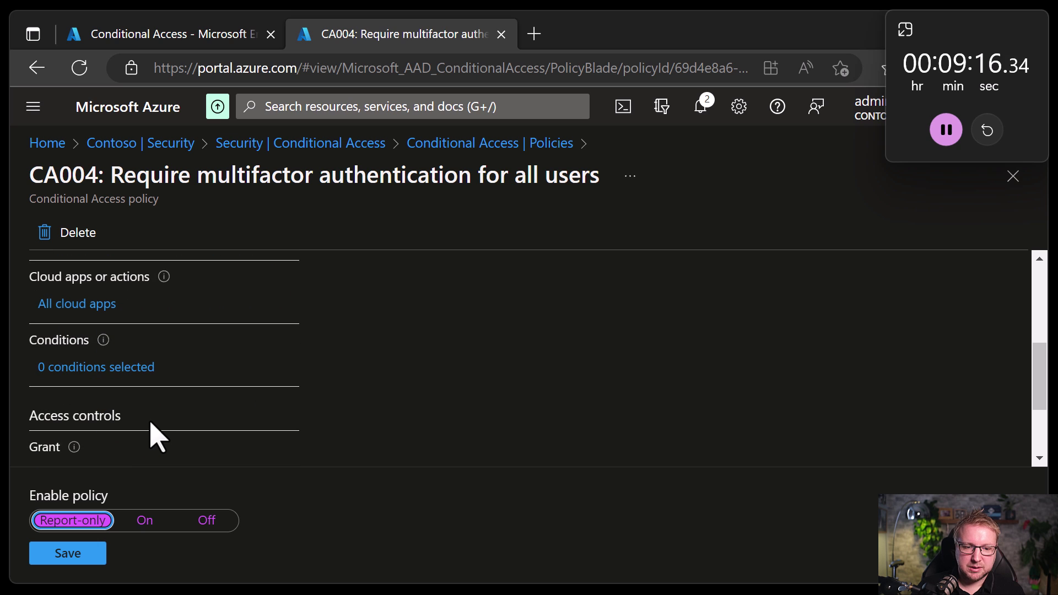
scroll(157, 436, down, 1)
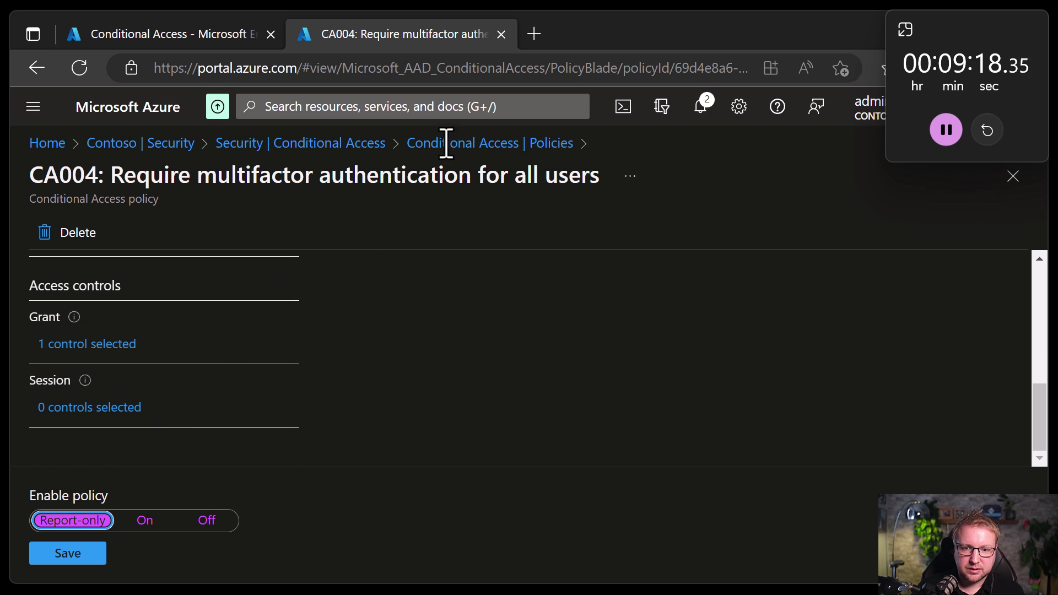
Return to the Security page via the breadcrumbs, discarding unsaved policy edits.
click(464, 147)
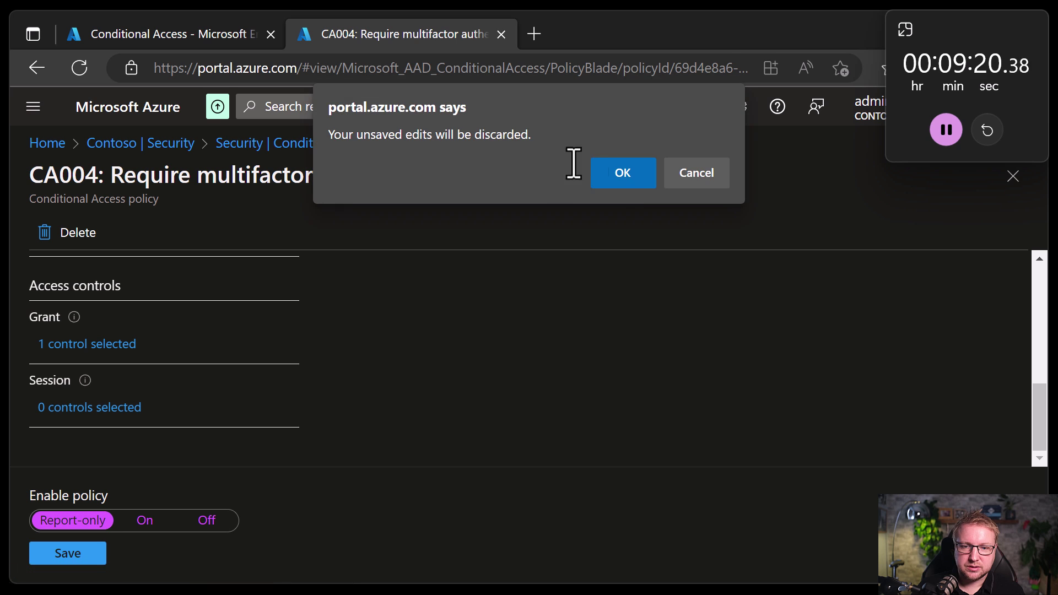
click(632, 177)
click(311, 145)
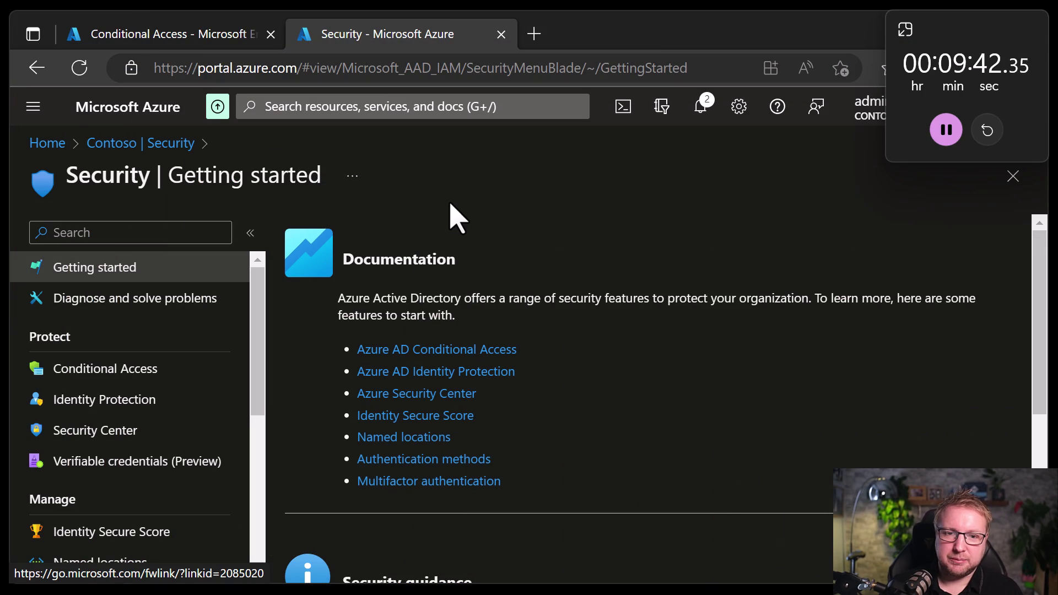
scroll(456, 325, down, 2)
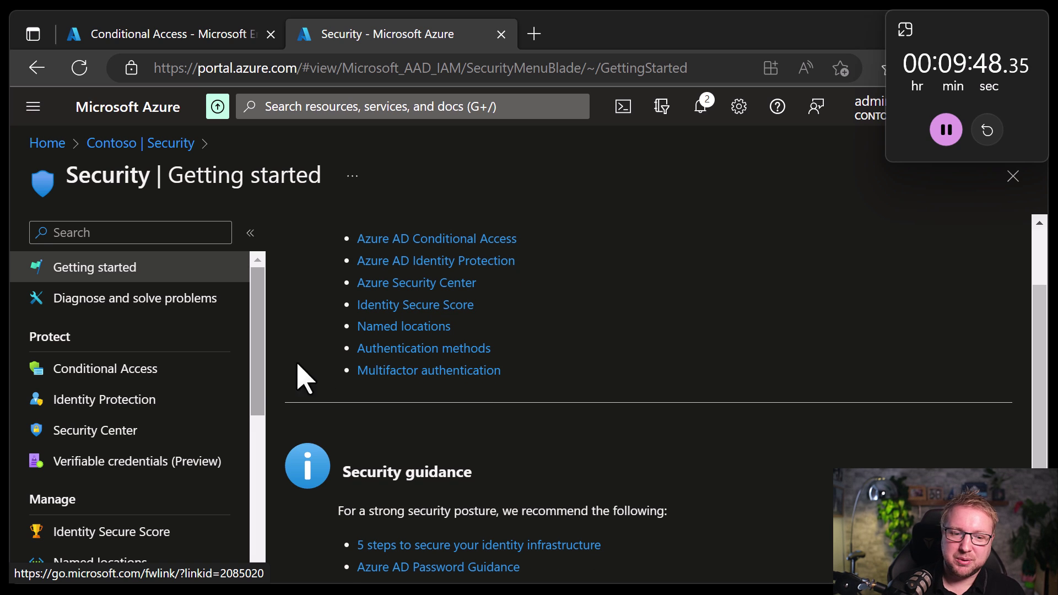
Open What If from the Conditional Access policies list and review its default test conditions.
click(237, 374)
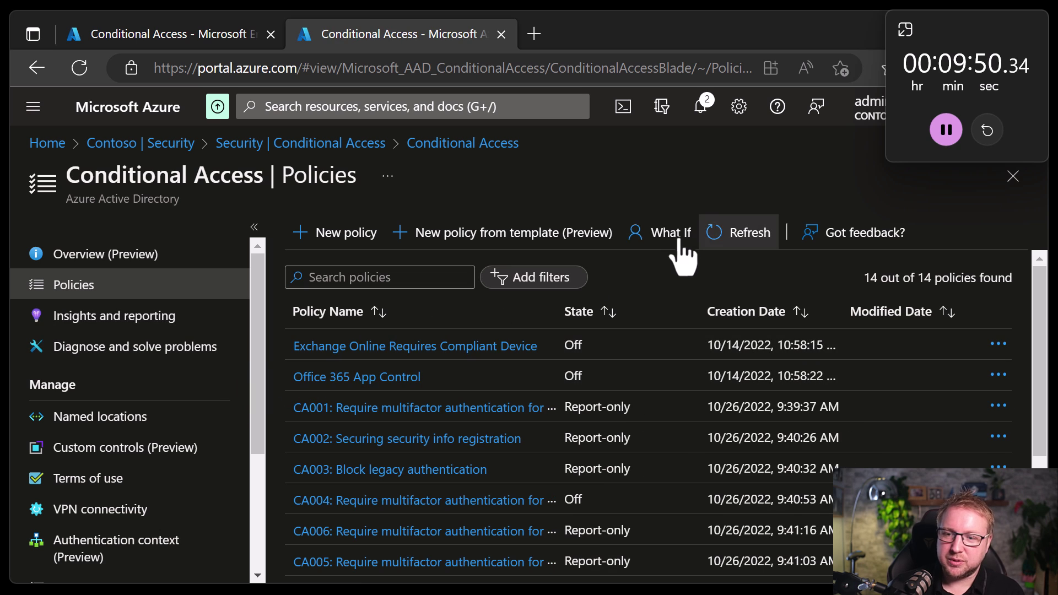
click(675, 233)
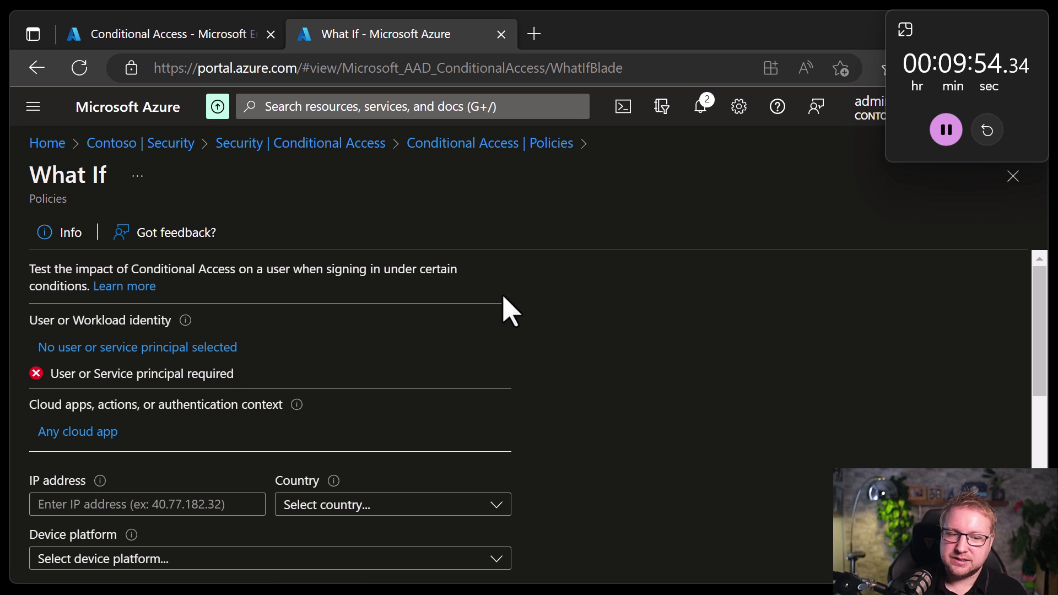
scroll(288, 421, down, 1)
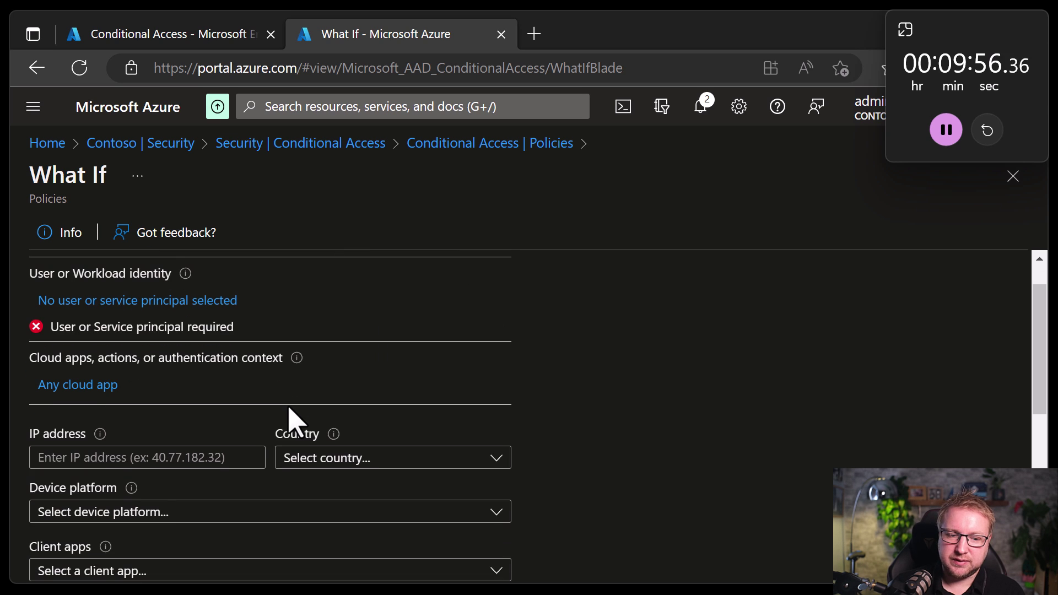
scroll(246, 389, up, 1)
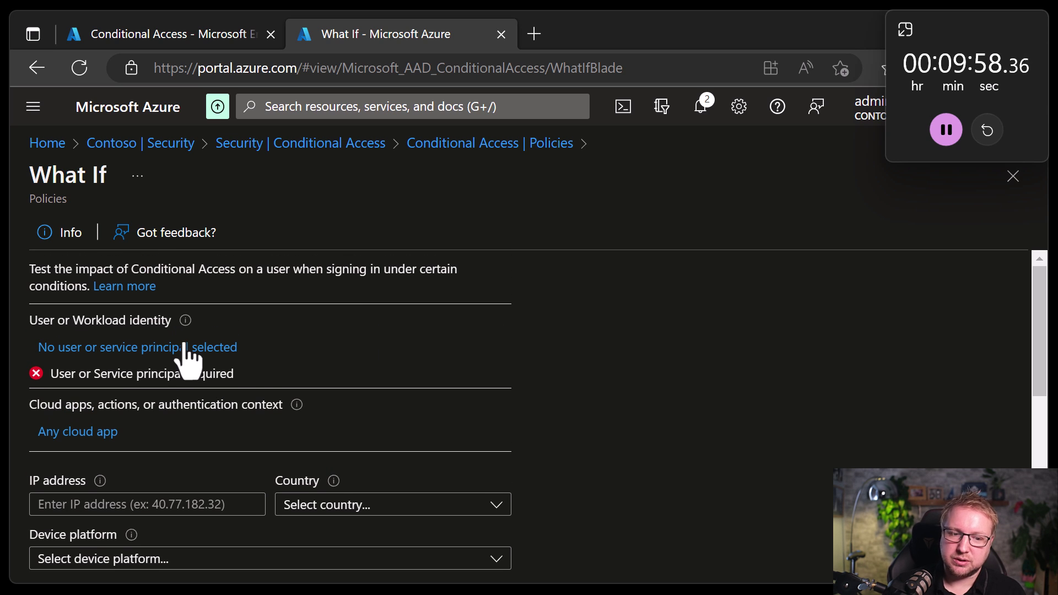
scroll(113, 465, down, 3)
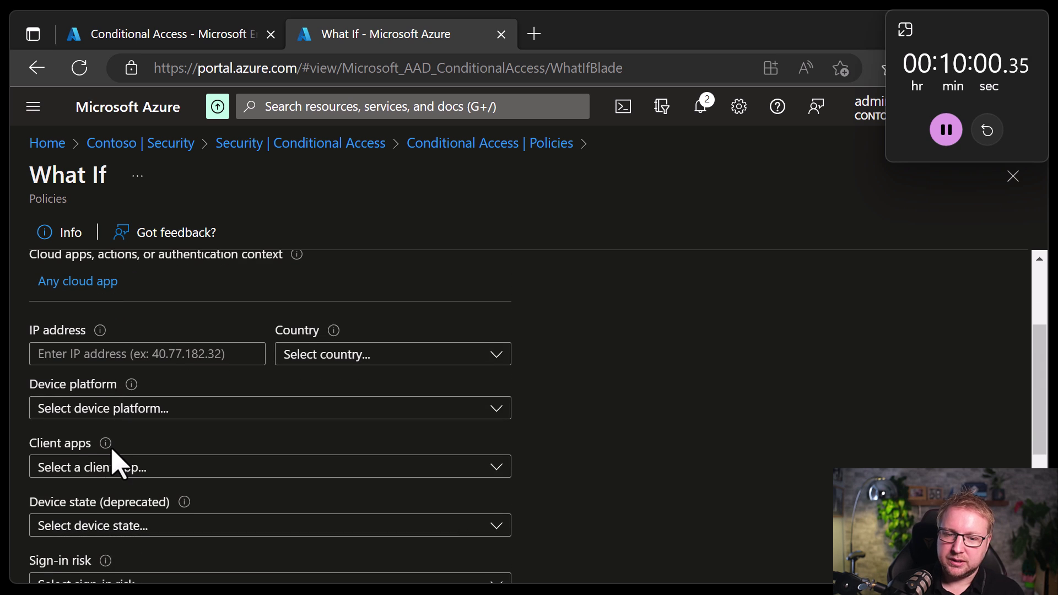
scroll(165, 451, down, 2)
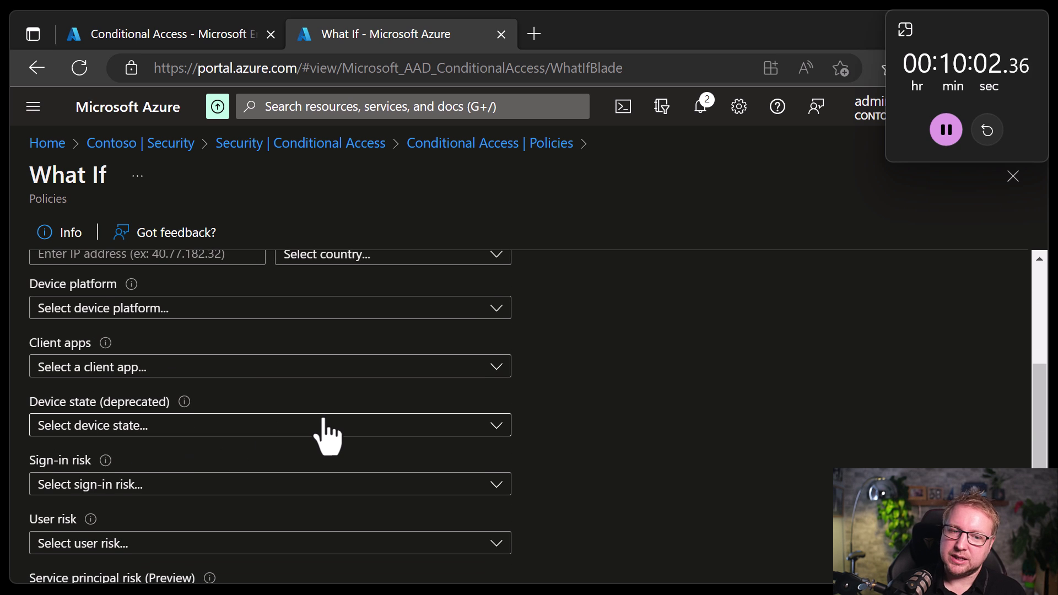
scroll(324, 420, down, 4)
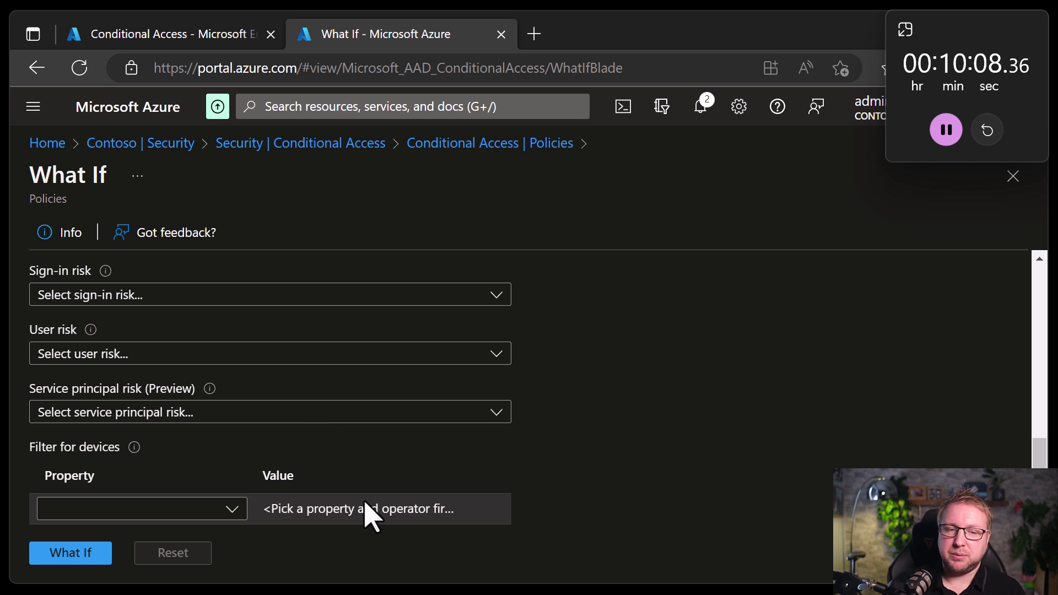
scroll(290, 449, up, 7)
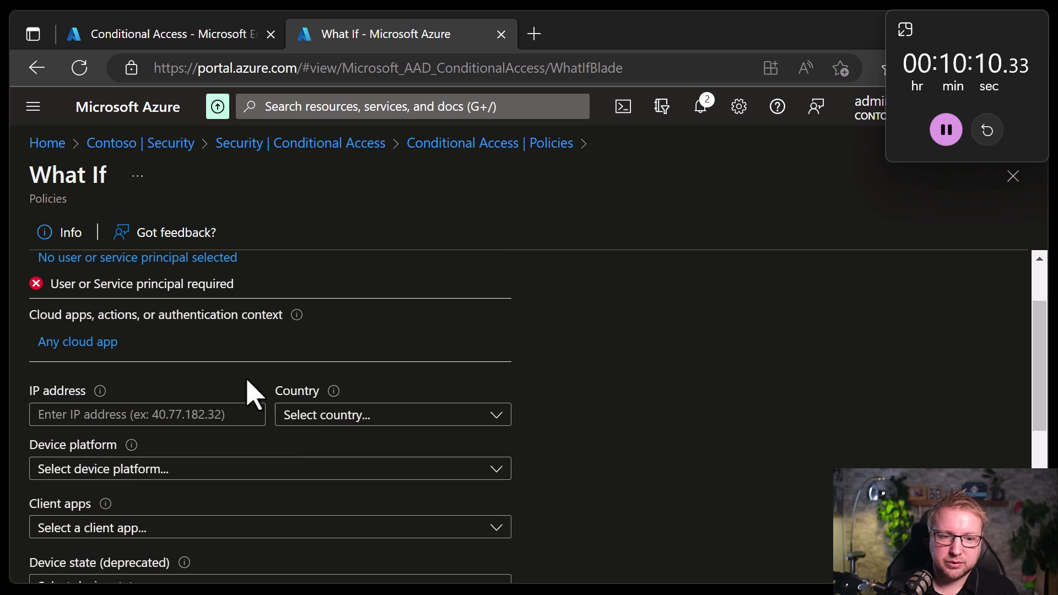
Select the test user as the identity for the What If evaluation.
click(160, 282)
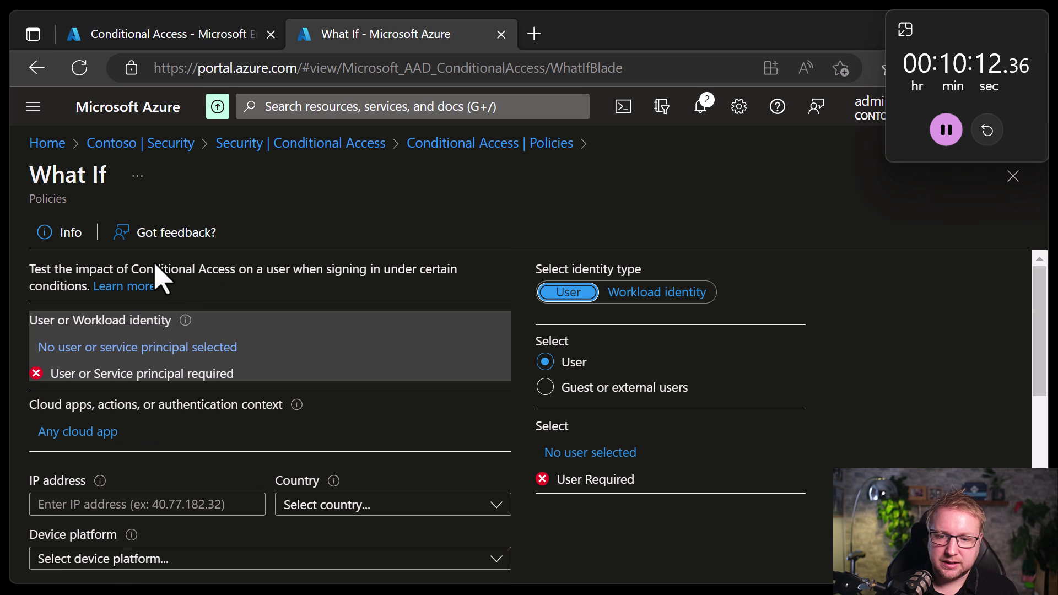
click(606, 456)
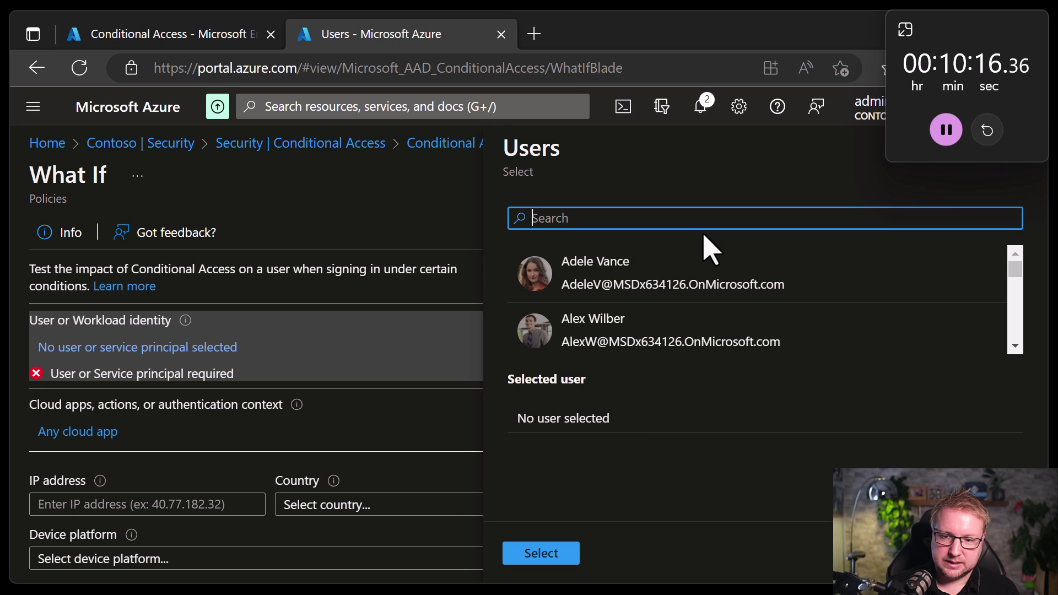
text(d)
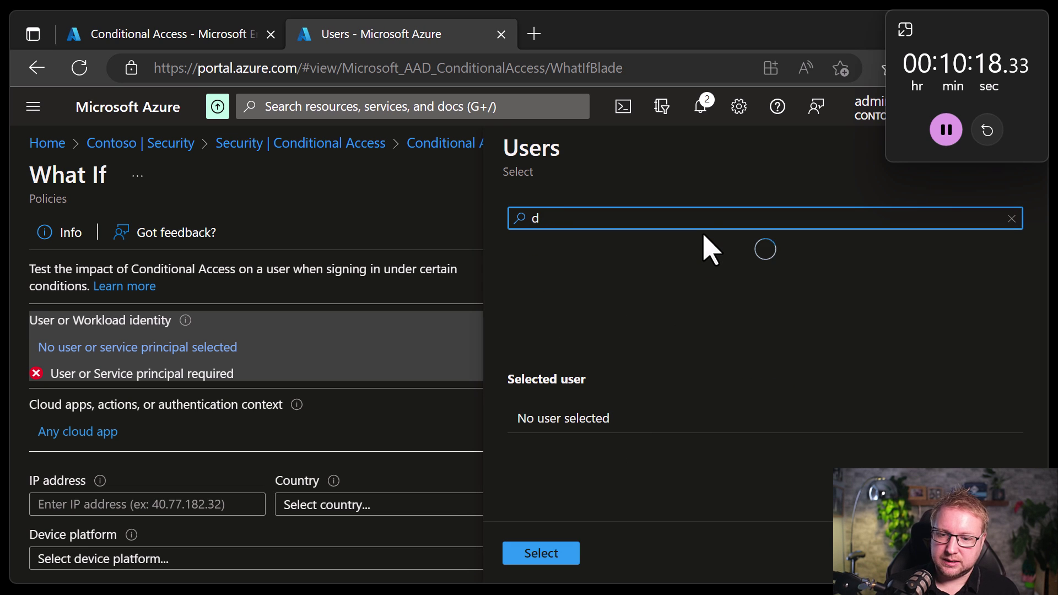
key(BackSpace)
click(598, 336)
click(540, 554)
scroll(529, 558, down, 2)
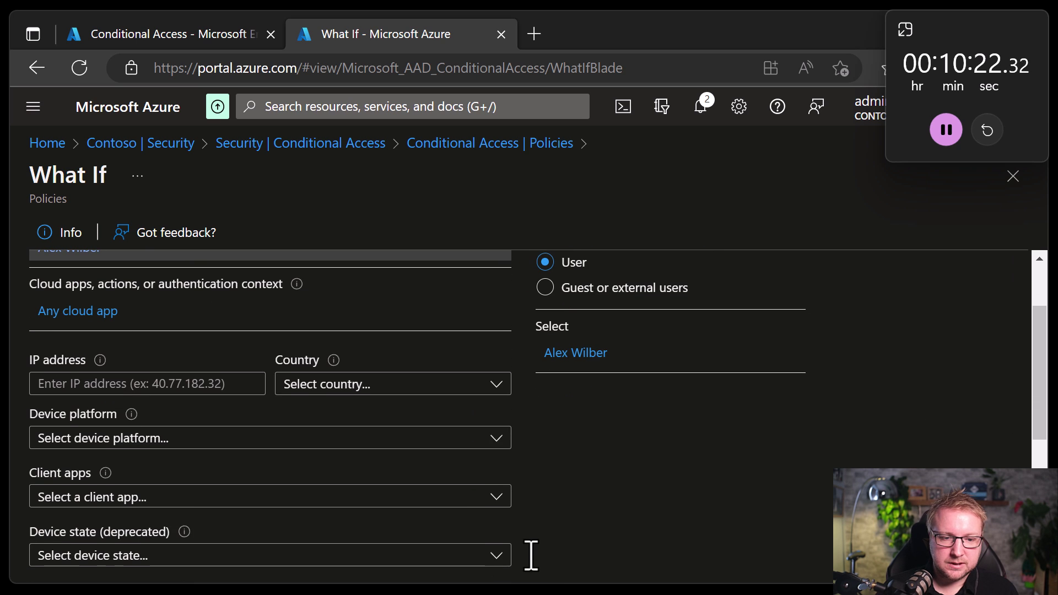
scroll(333, 397, down, 2)
Set the device platform to iOS and the client app to Browser.
click(279, 341)
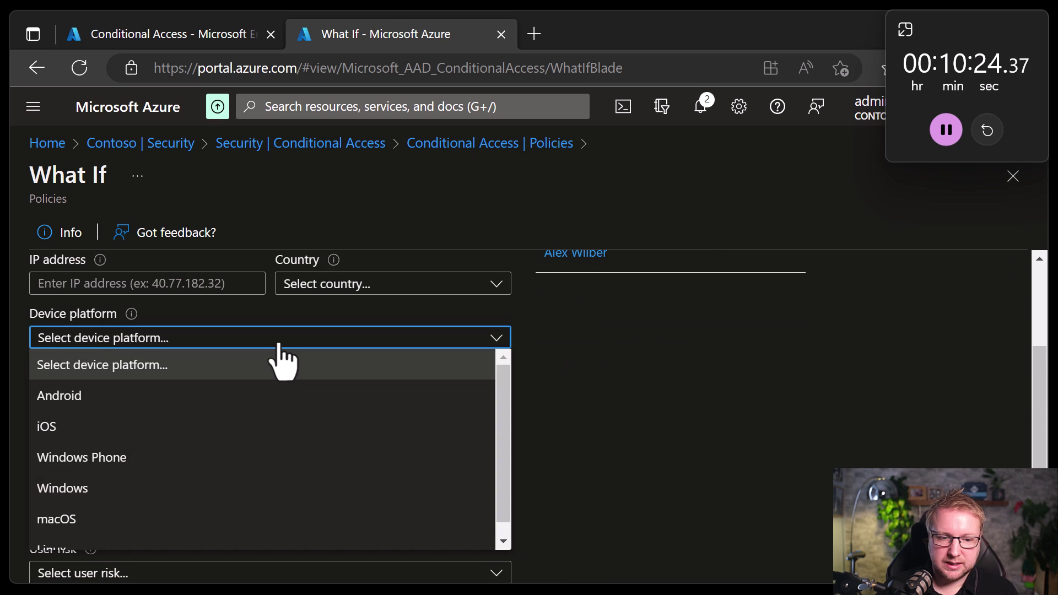
click(237, 425)
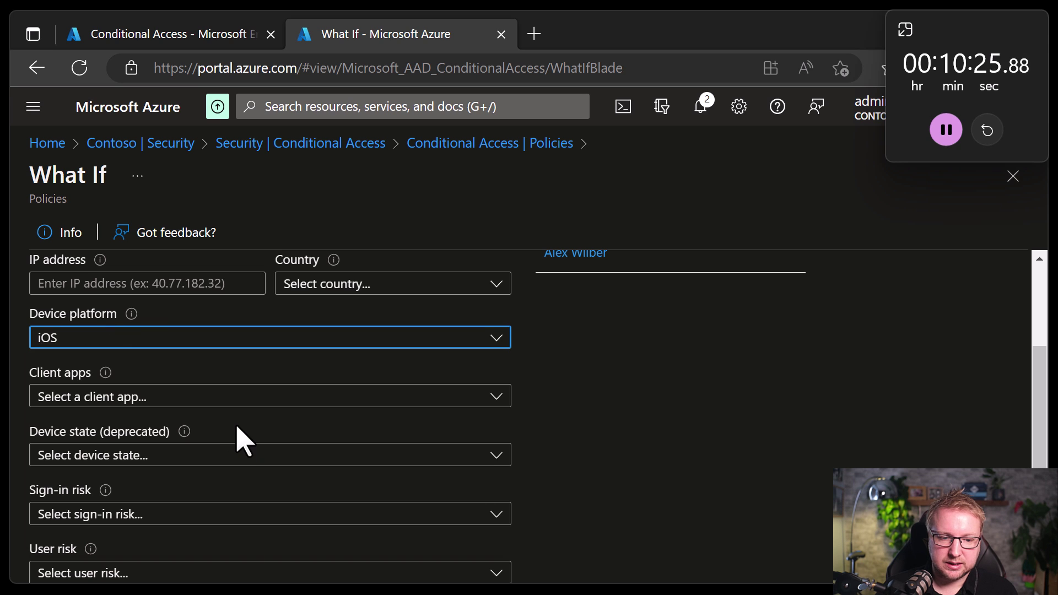
click(270, 401)
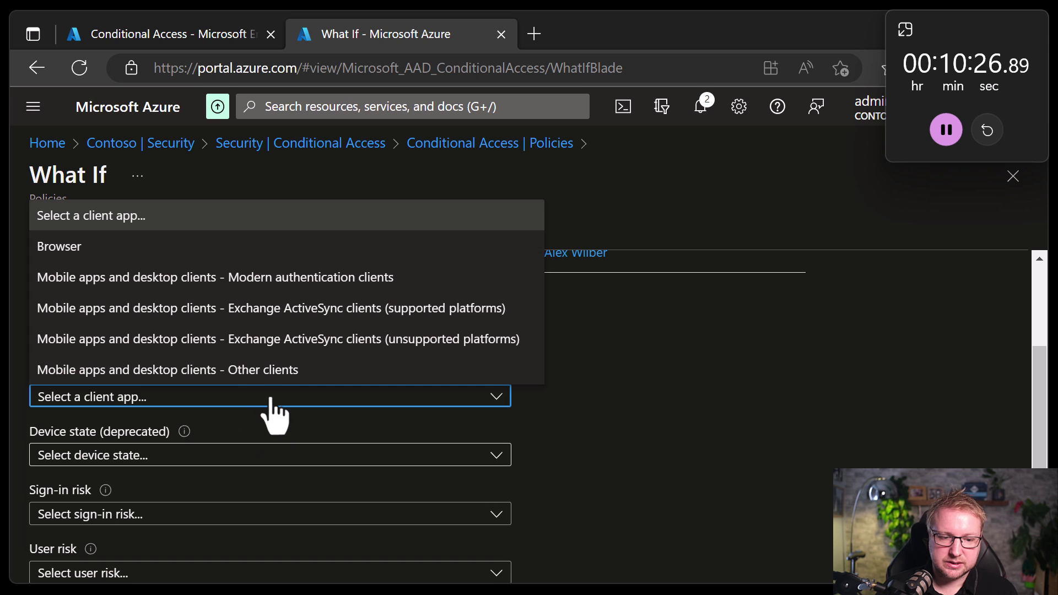
click(198, 248)
scroll(196, 256, down, 2)
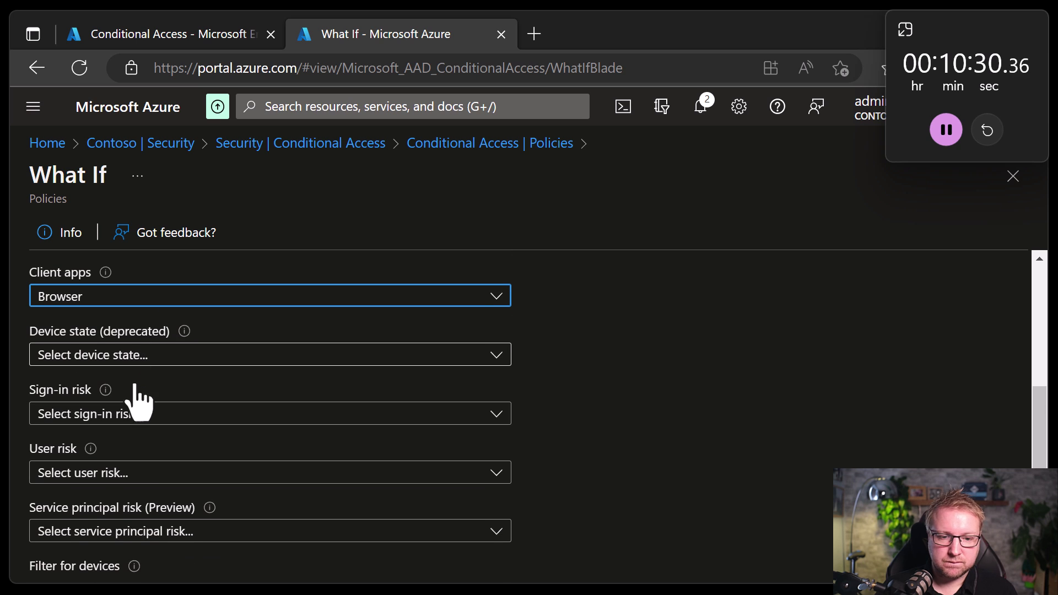
scroll(137, 396, down, 3)
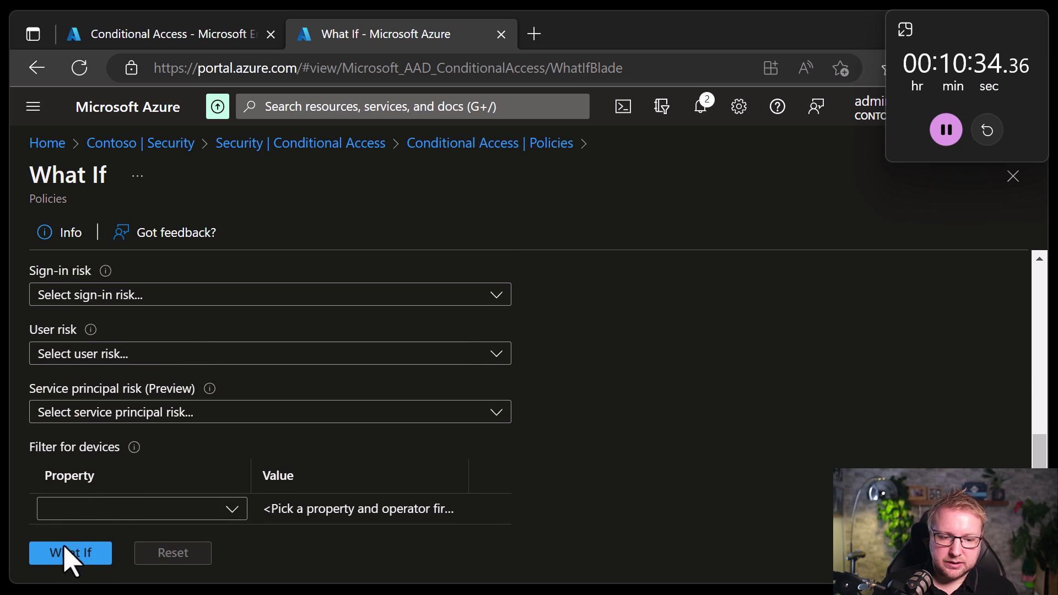
Run What If and view the Report-only policies that apply: CA006, CA011, CA012, CA014.
click(61, 552)
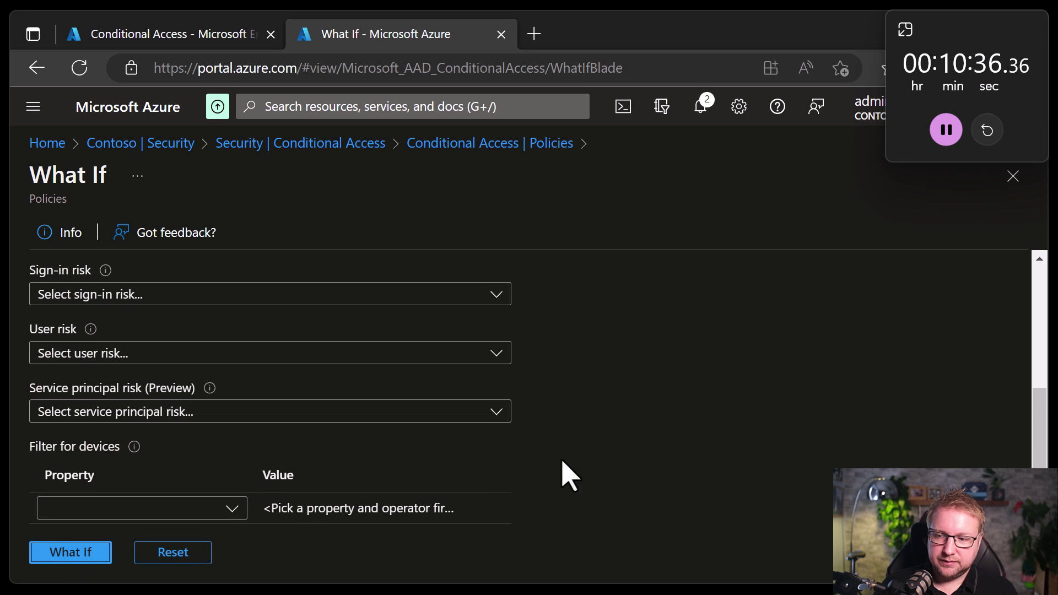
scroll(602, 455, down, 6)
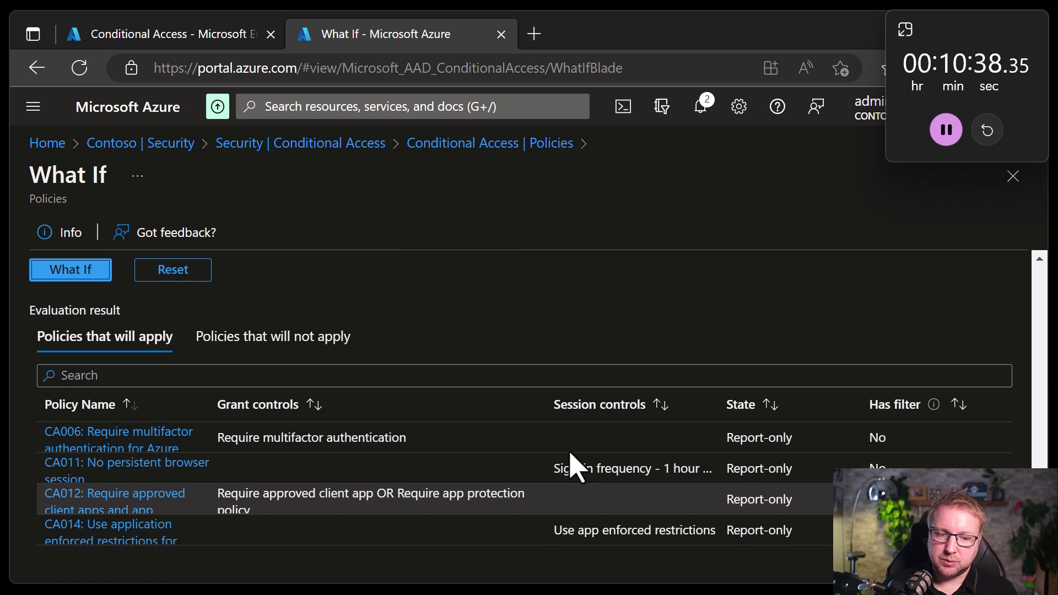